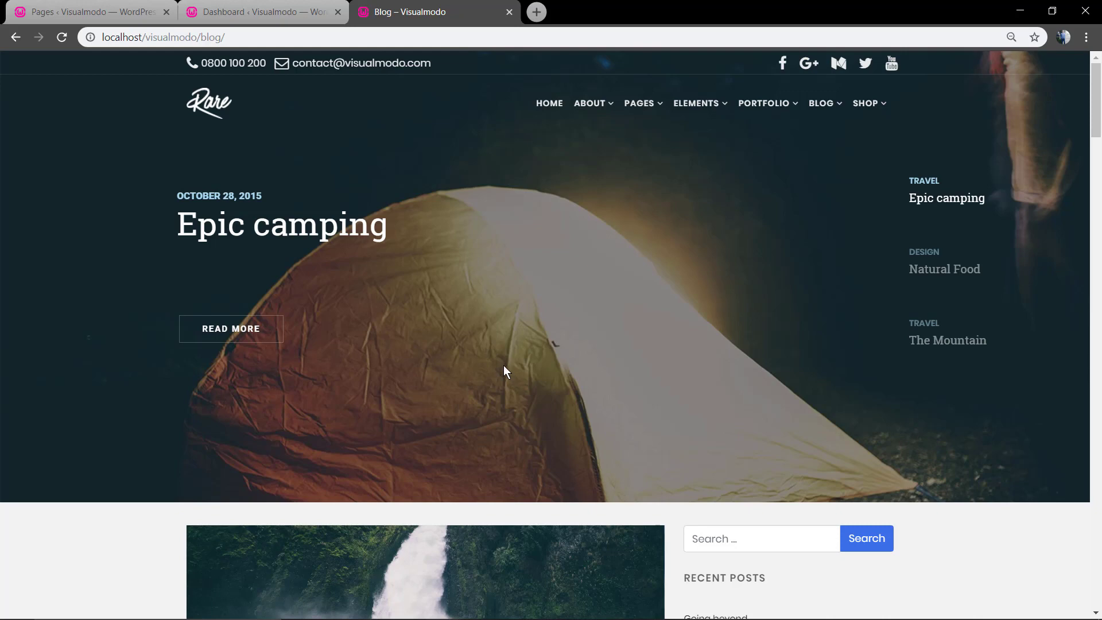
- Scroll up and down the blog page to look over its content and sidebar
scroll(504, 367, down, 6)
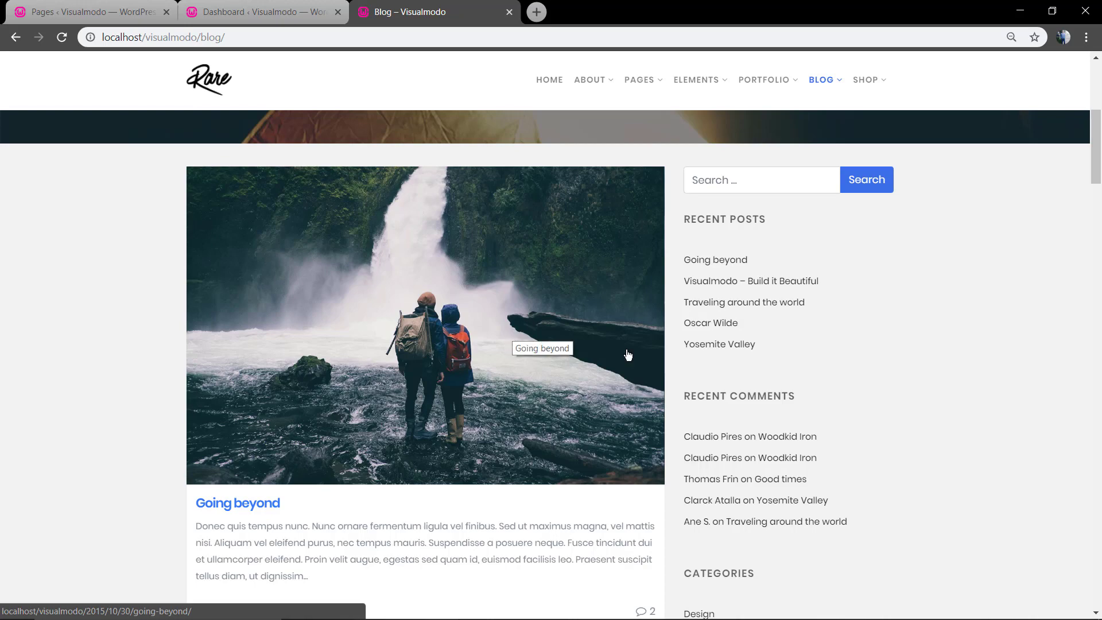
scroll(795, 313, down, 4)
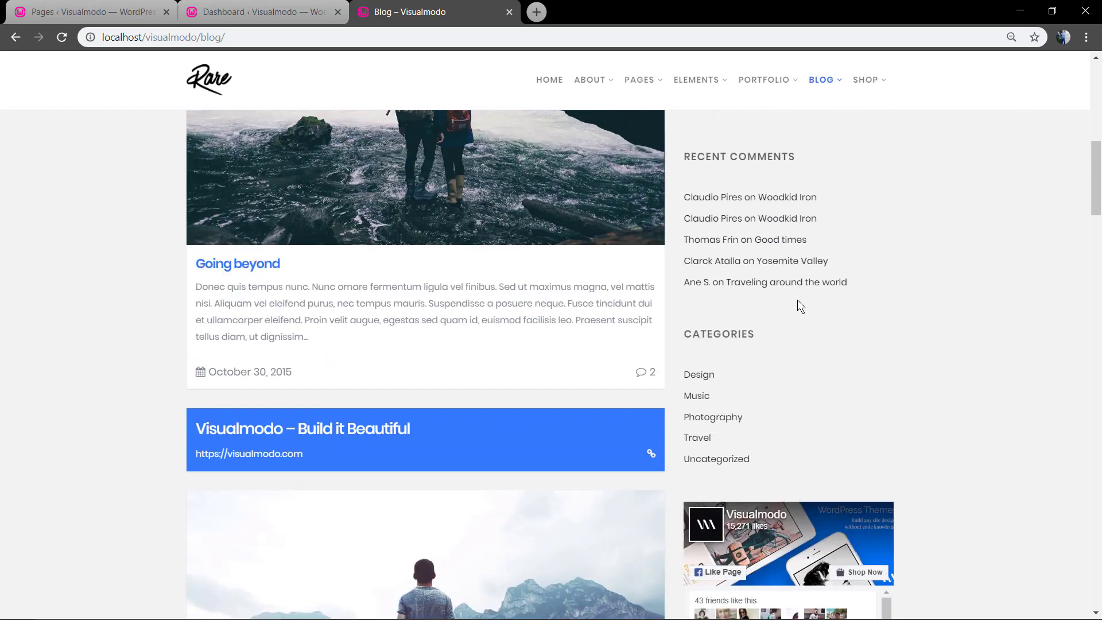
scroll(797, 299, down, 8)
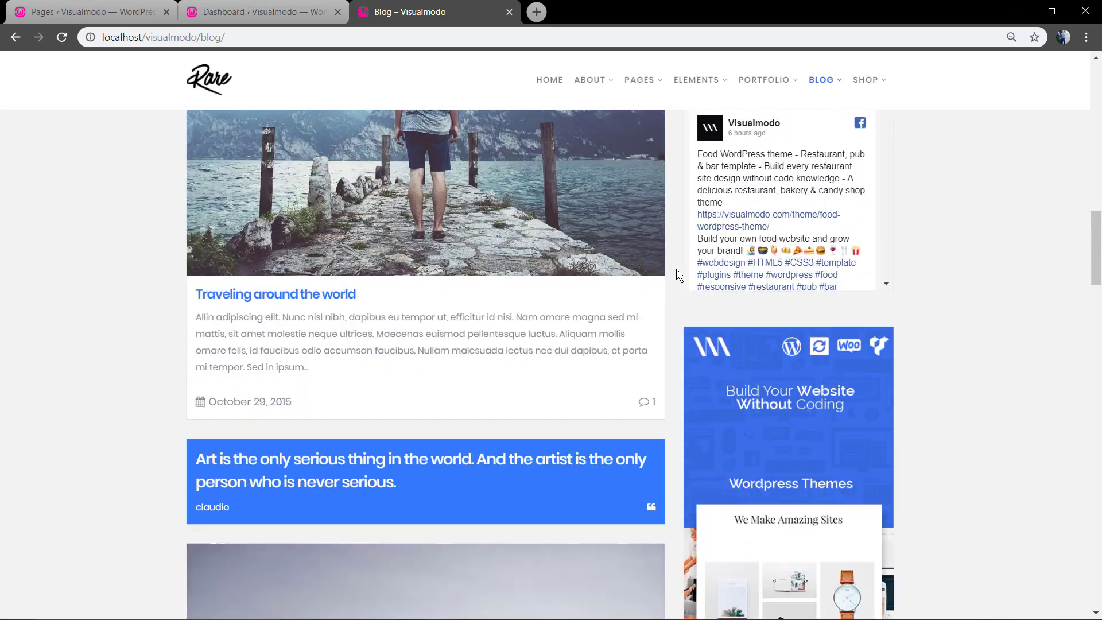
scroll(676, 269, down, 9)
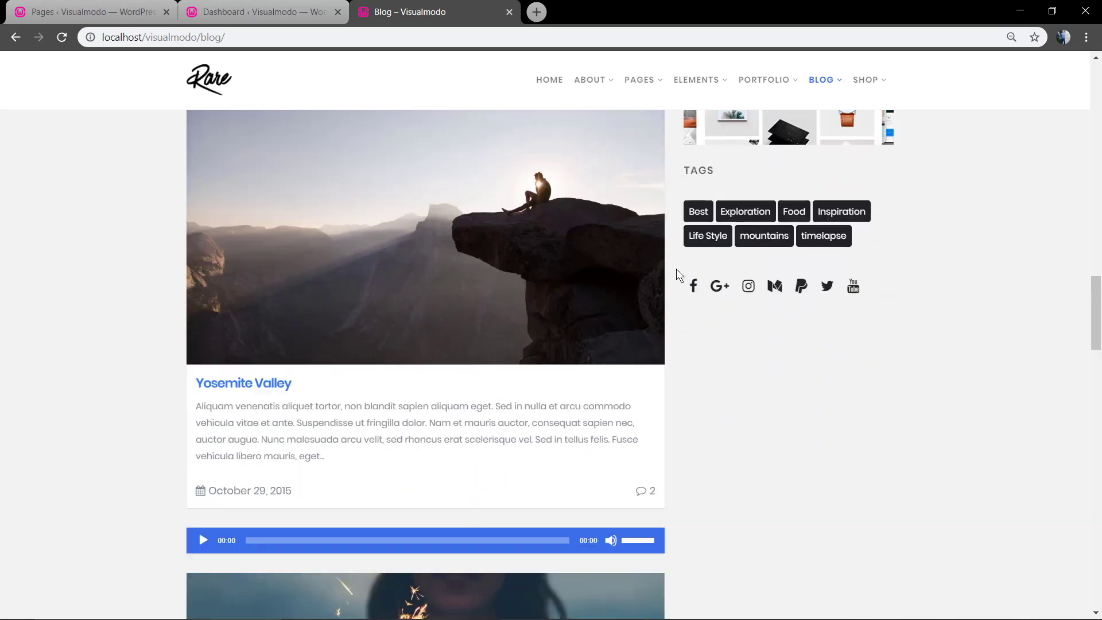
scroll(676, 269, down, 6)
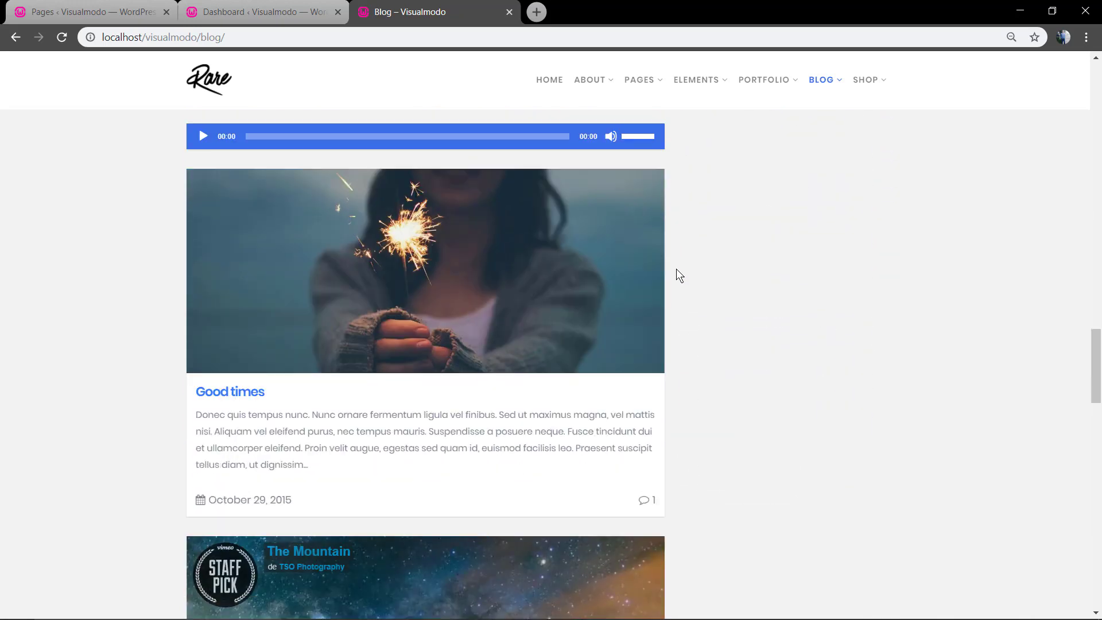
scroll(784, 298, down, 6)
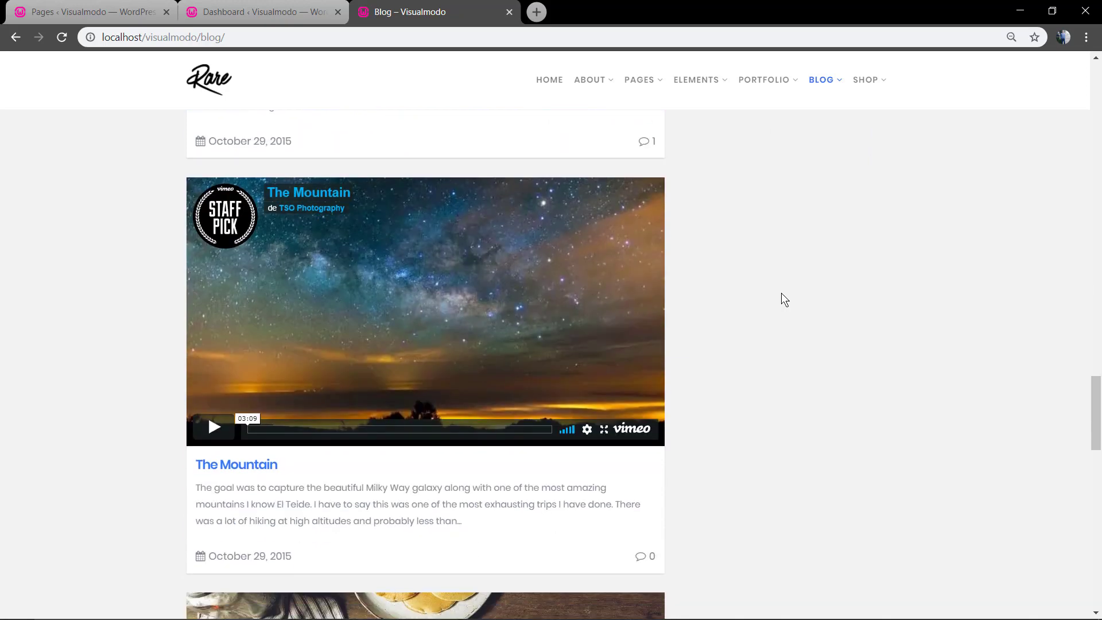
scroll(781, 293, down, 2)
scroll(780, 287, down, 6)
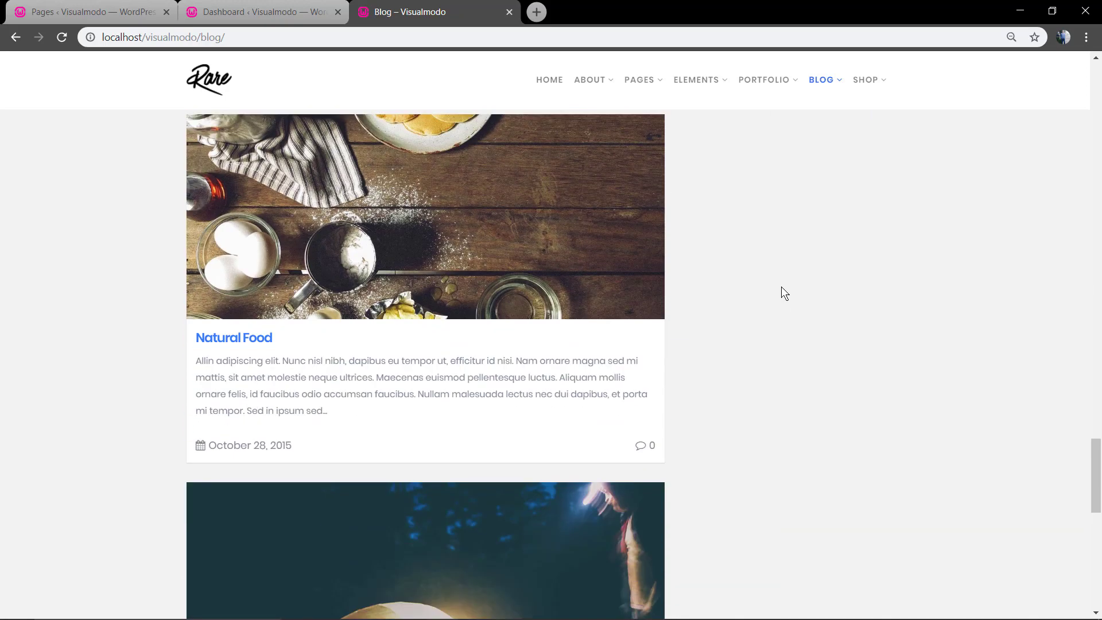
scroll(782, 288, down, 6)
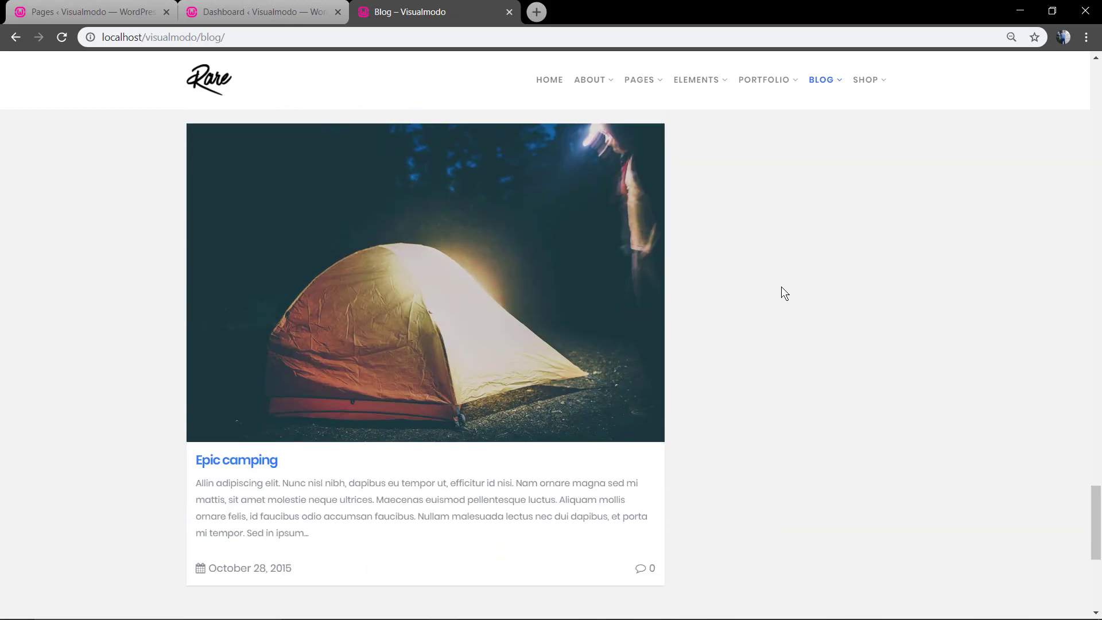
scroll(782, 288, down, 6)
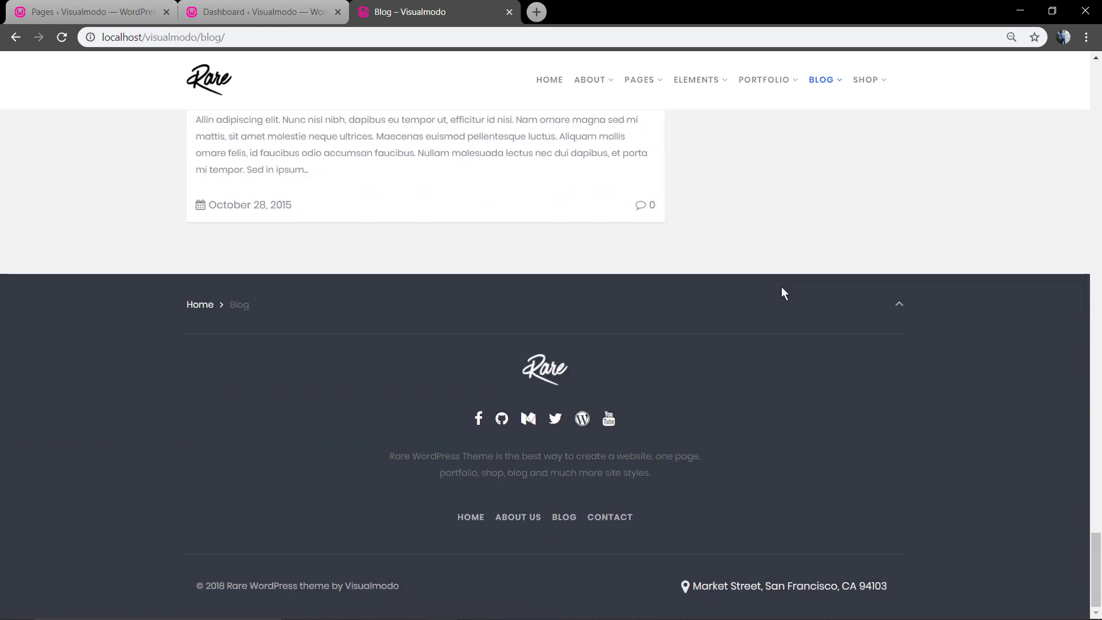
scroll(781, 288, up, 2)
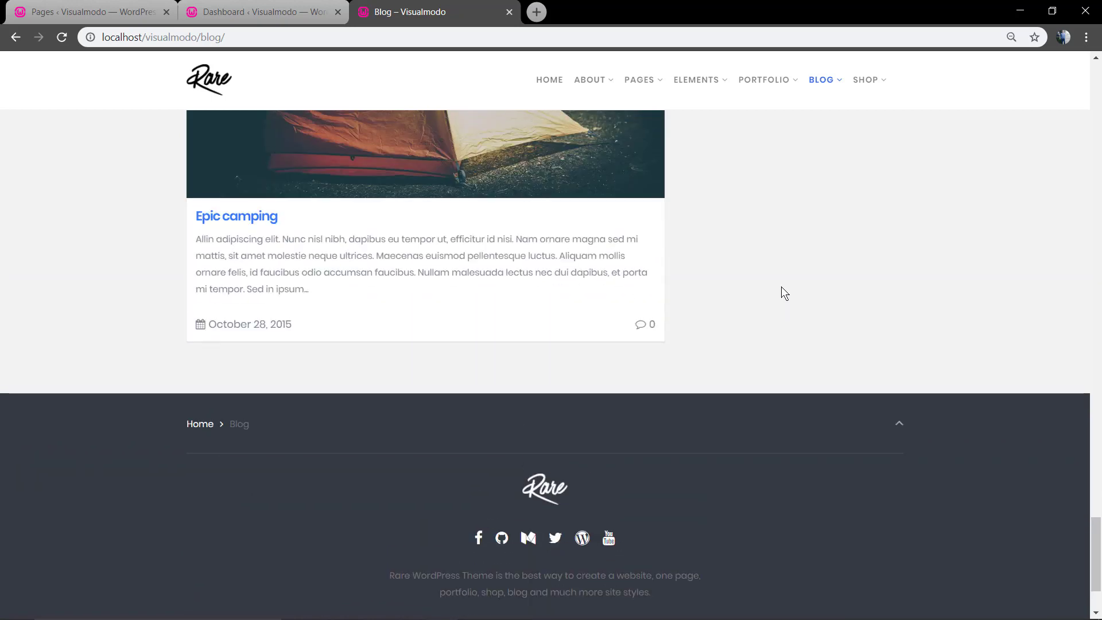
scroll(781, 288, down, 2)
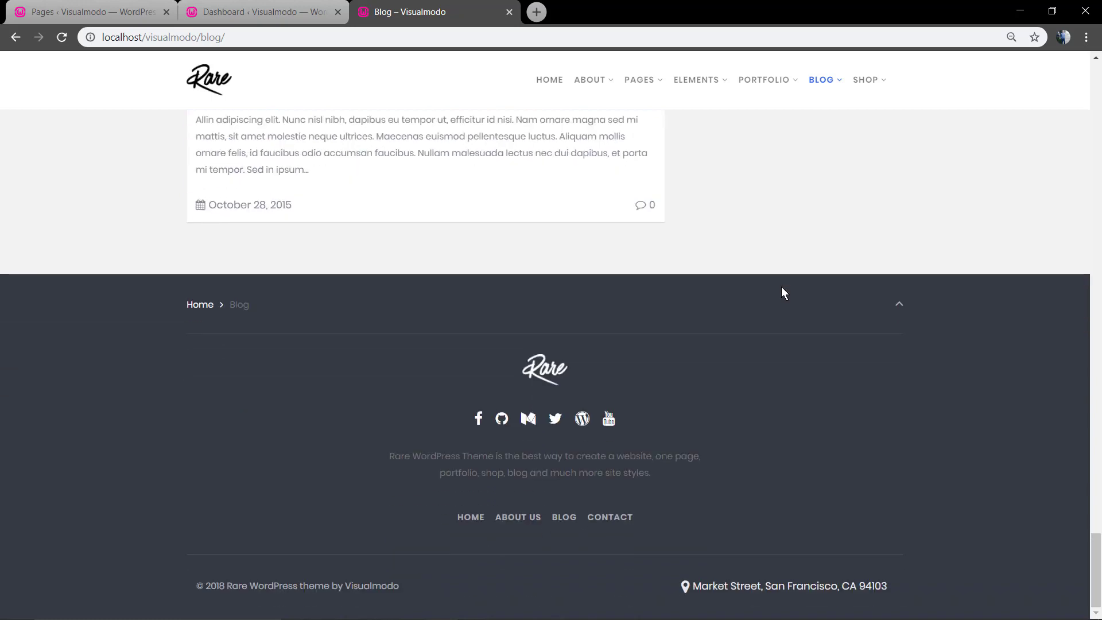
scroll(780, 287, up, 15)
scroll(770, 308, up, 20)
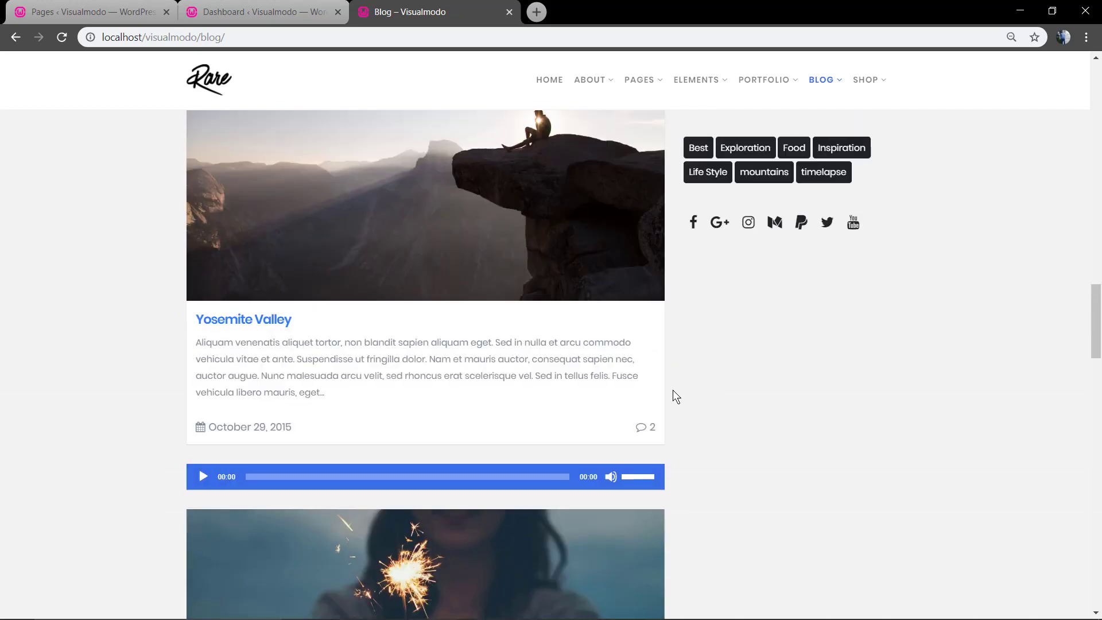
scroll(676, 384, up, 15)
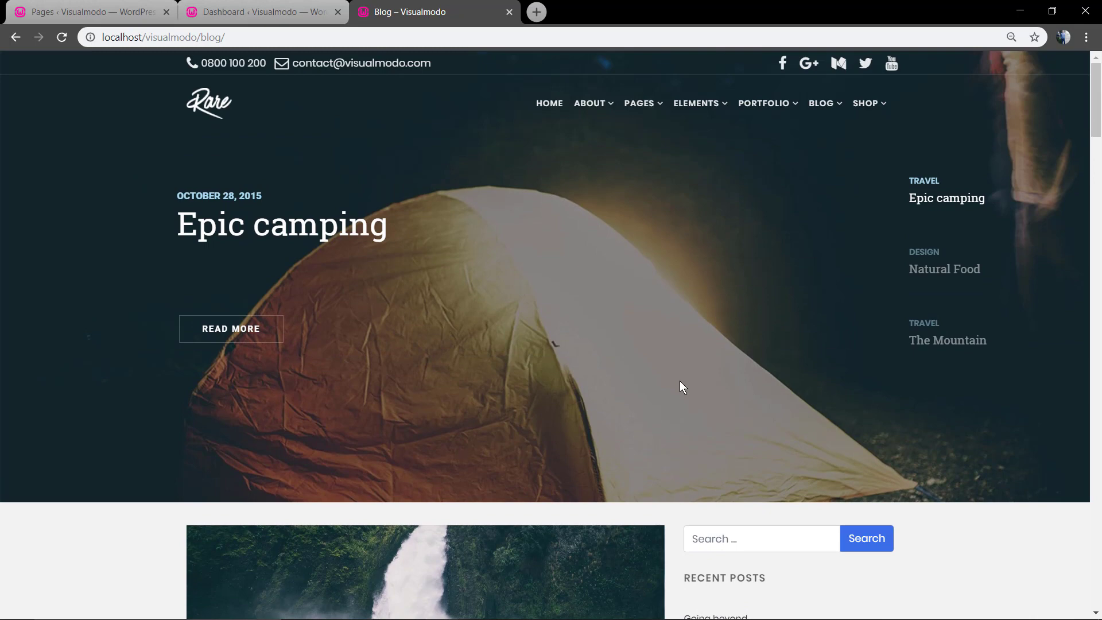
scroll(689, 380, down, 6)
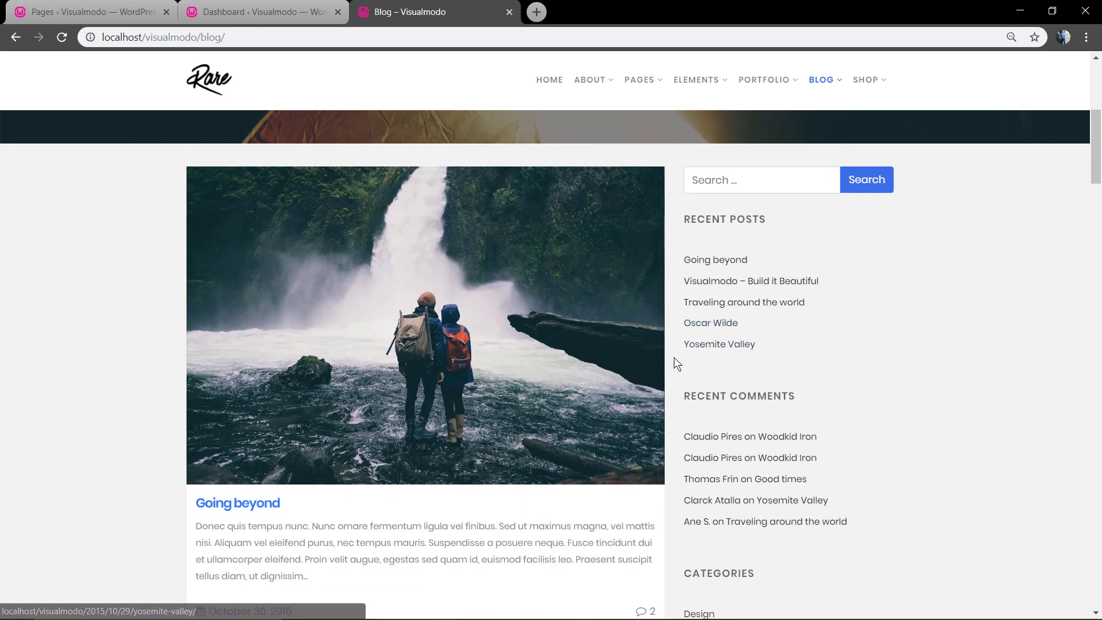
scroll(689, 346, up, 6)
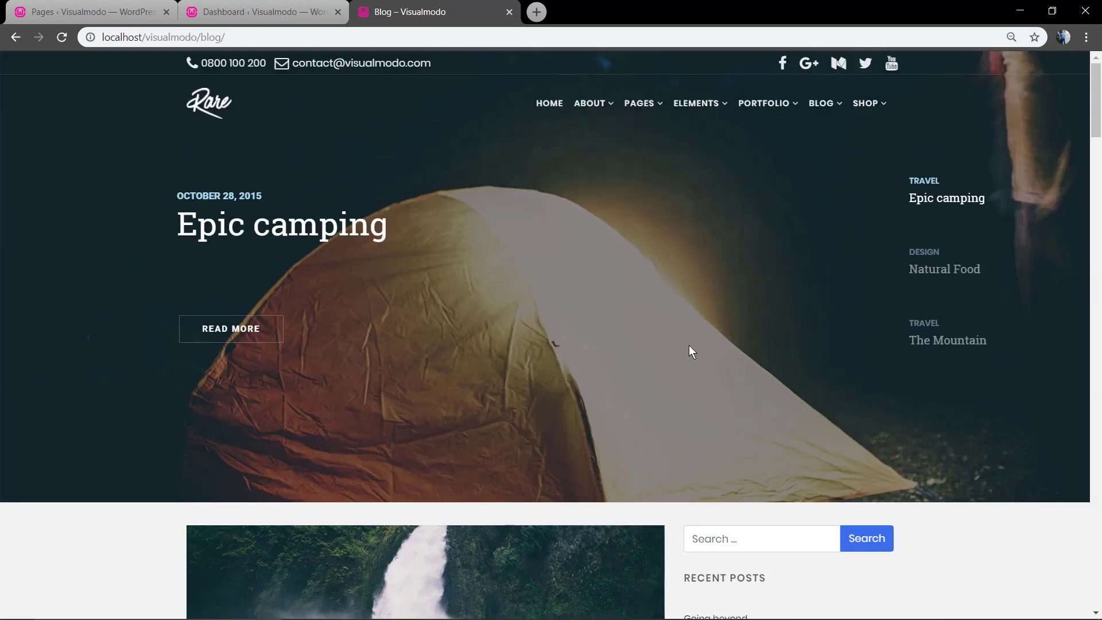
- Go to Plugins > Add New from the dashboard and search the directory for 'fixed widget'
click(285, 5)
click(147, 6)
click(253, 7)
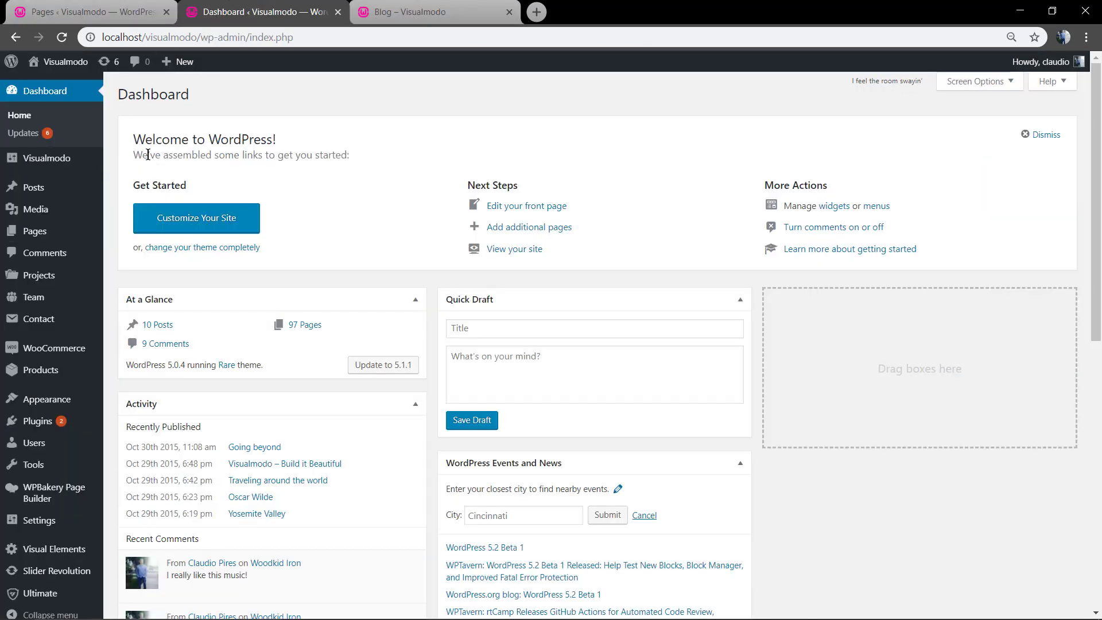
click(145, 441)
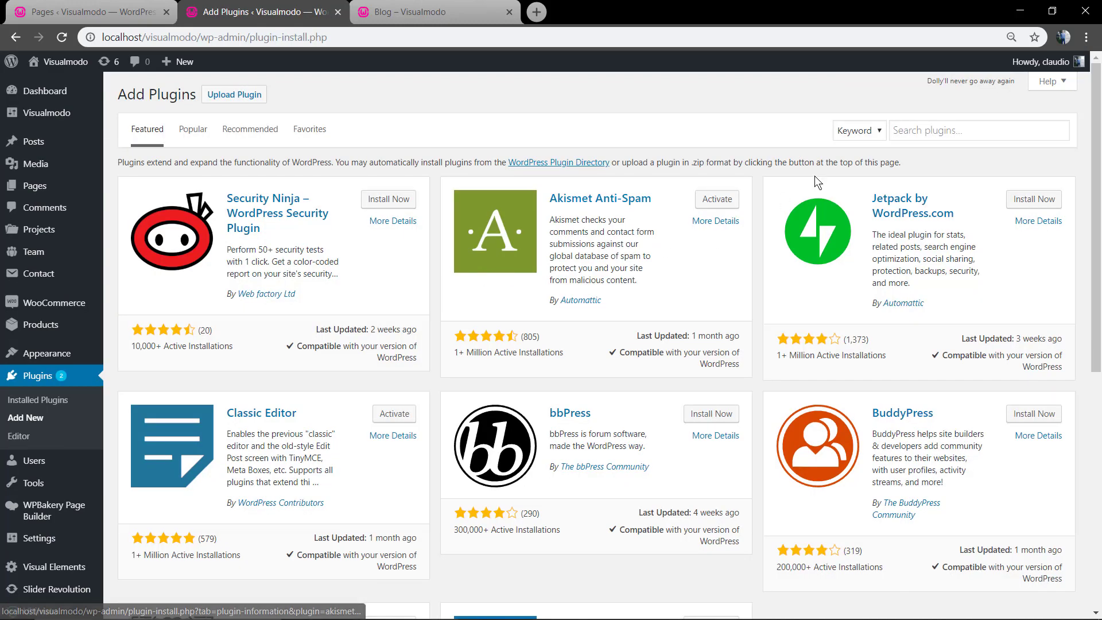
click(928, 129)
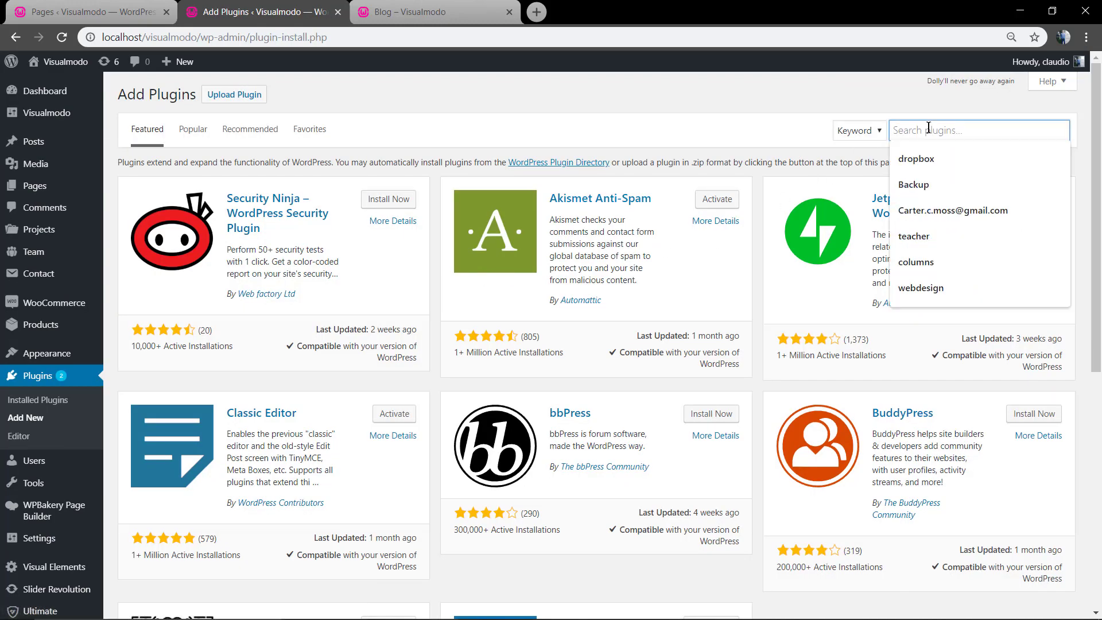
text(fixed widget)
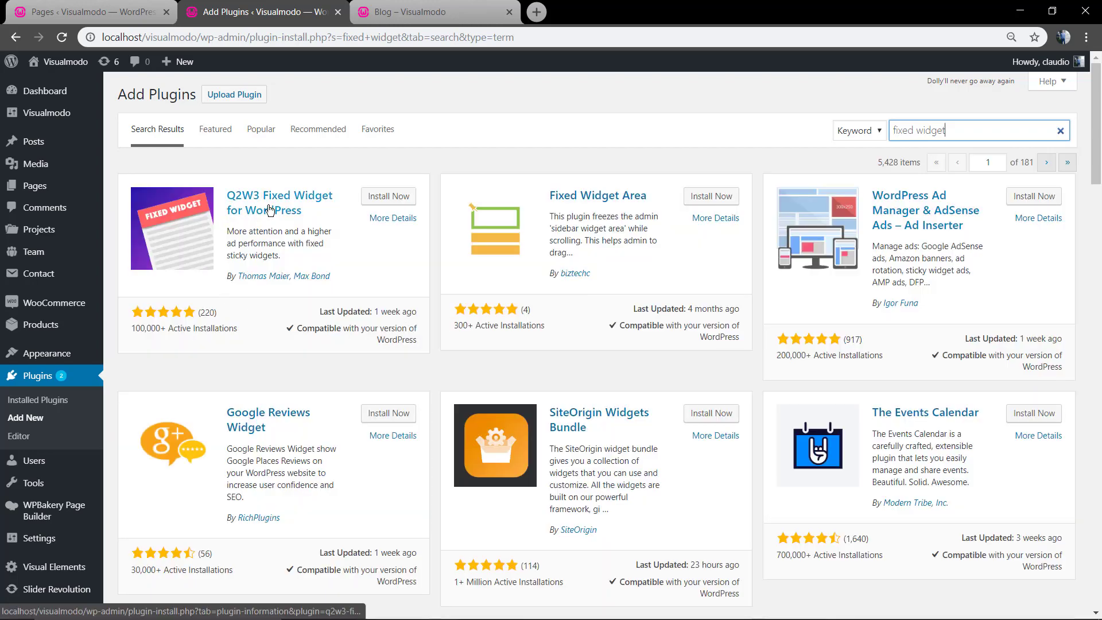
- Install Q2W3 Fixed Widget for WordPress from the top search result
click(388, 195)
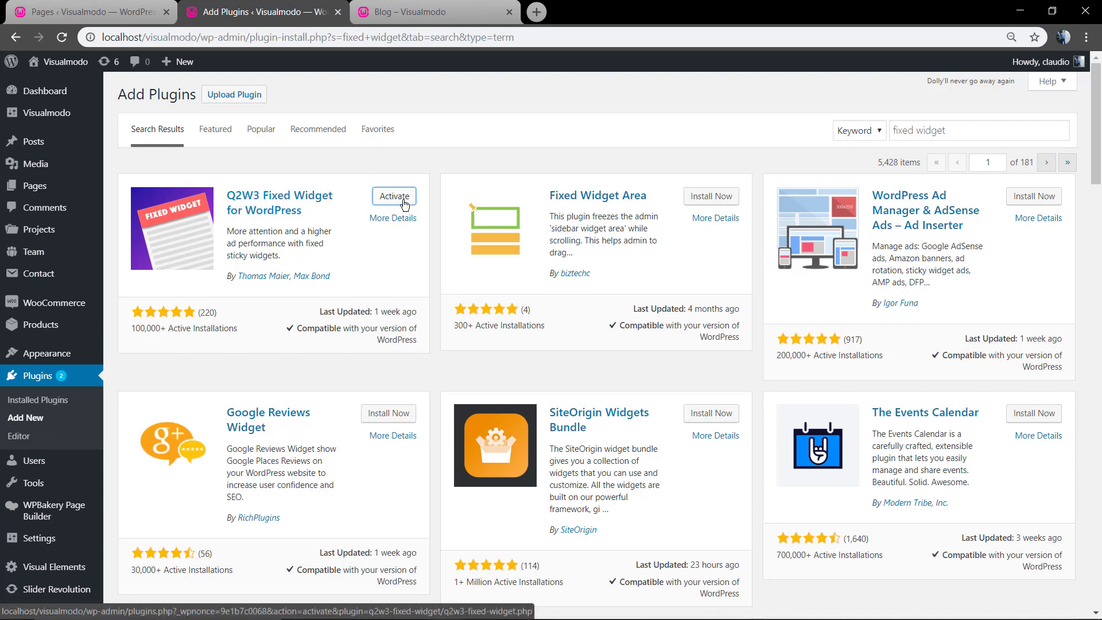
- Activate Q2W3 Fixed Widget, then deactivate it again from the Plugins list
click(400, 204)
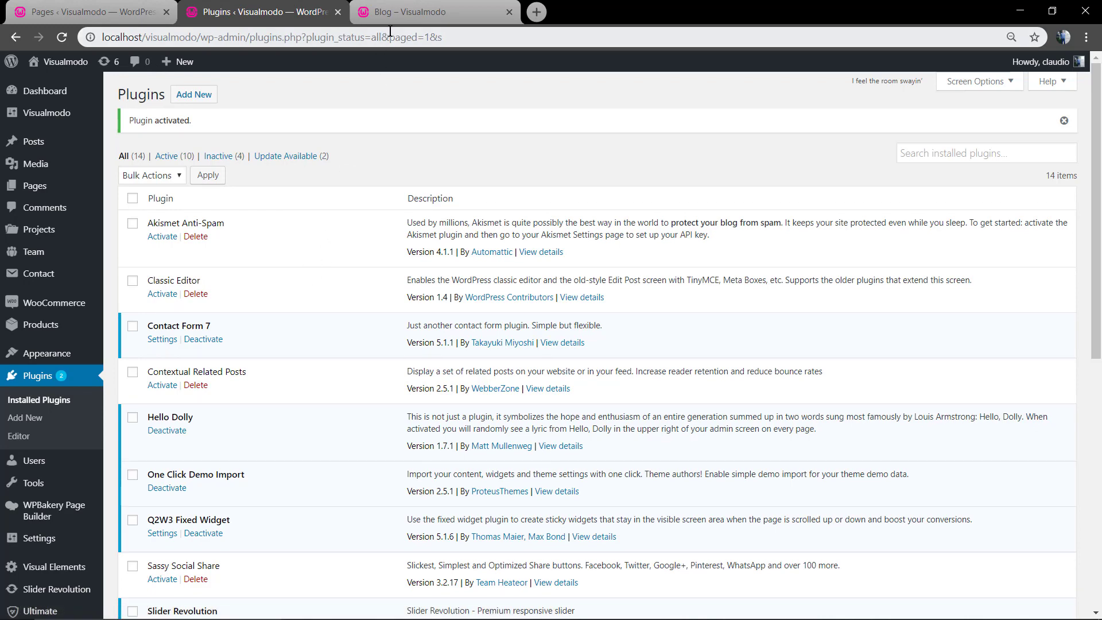
scroll(306, 345, down, 2)
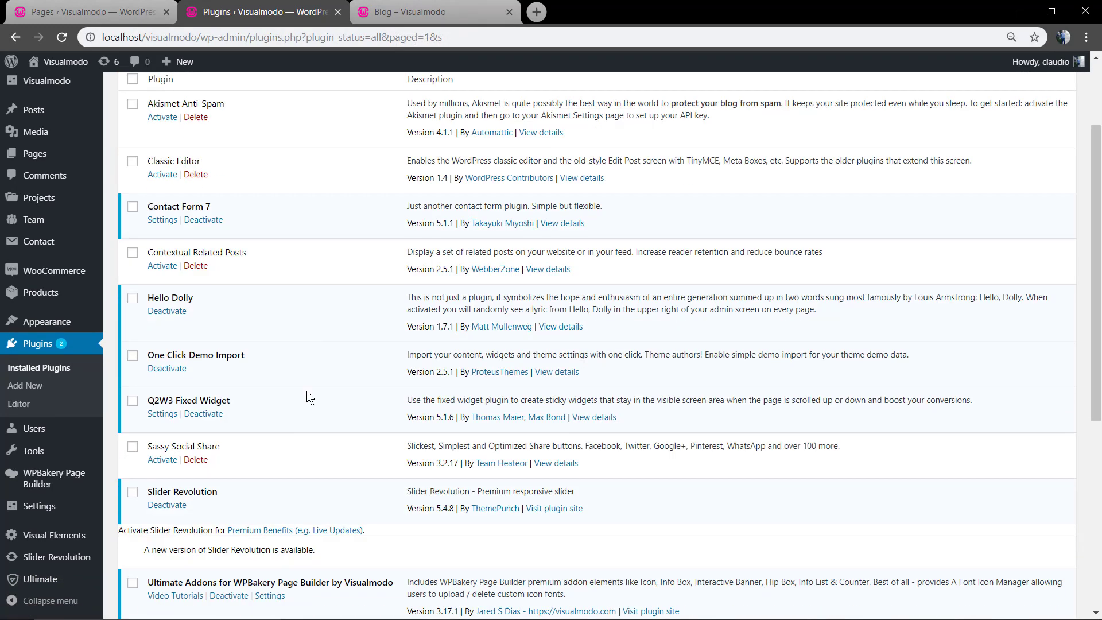
scroll(306, 390, down, 2)
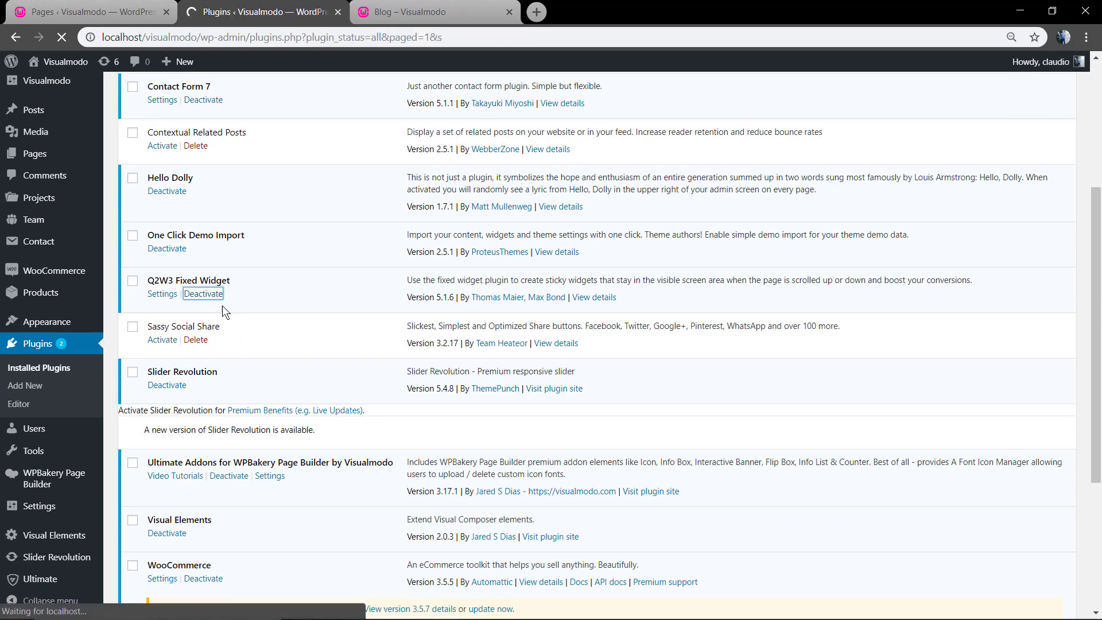
click(207, 295)
mouse_move(52, 353)
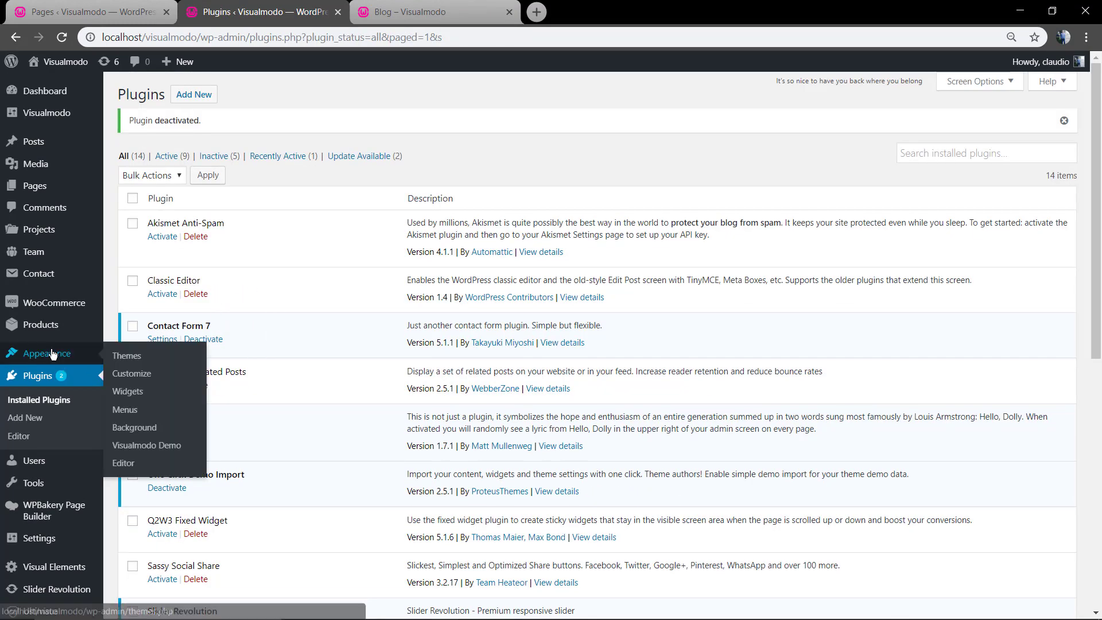
- On Appearance > Widgets, inspect the Sidebar's Search and Empty Space widget settings
click(137, 394)
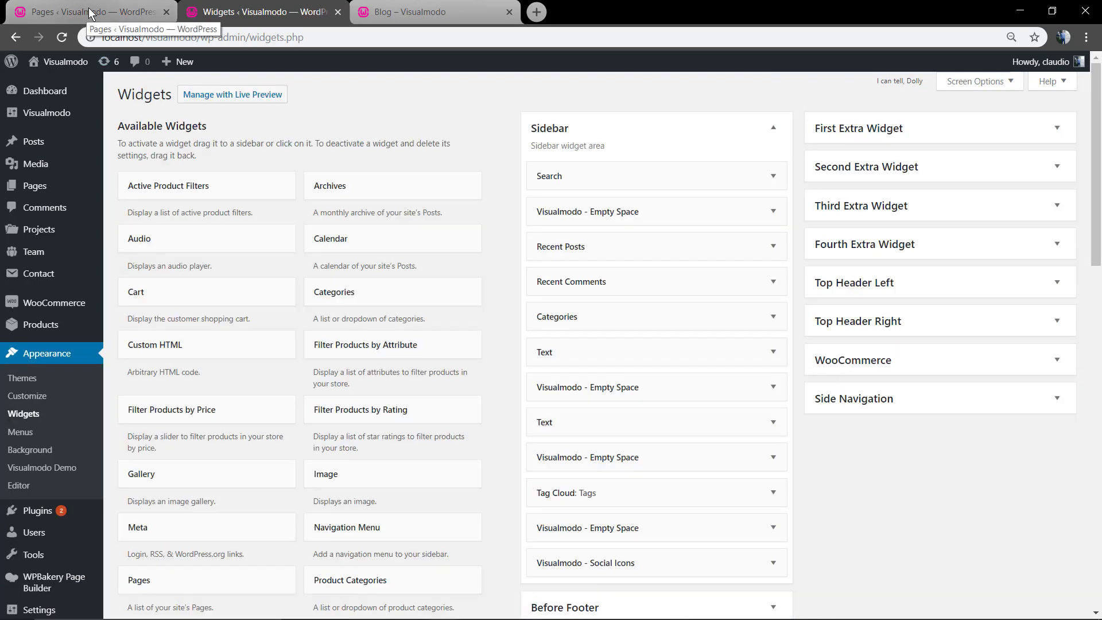
click(600, 132)
click(599, 131)
click(608, 174)
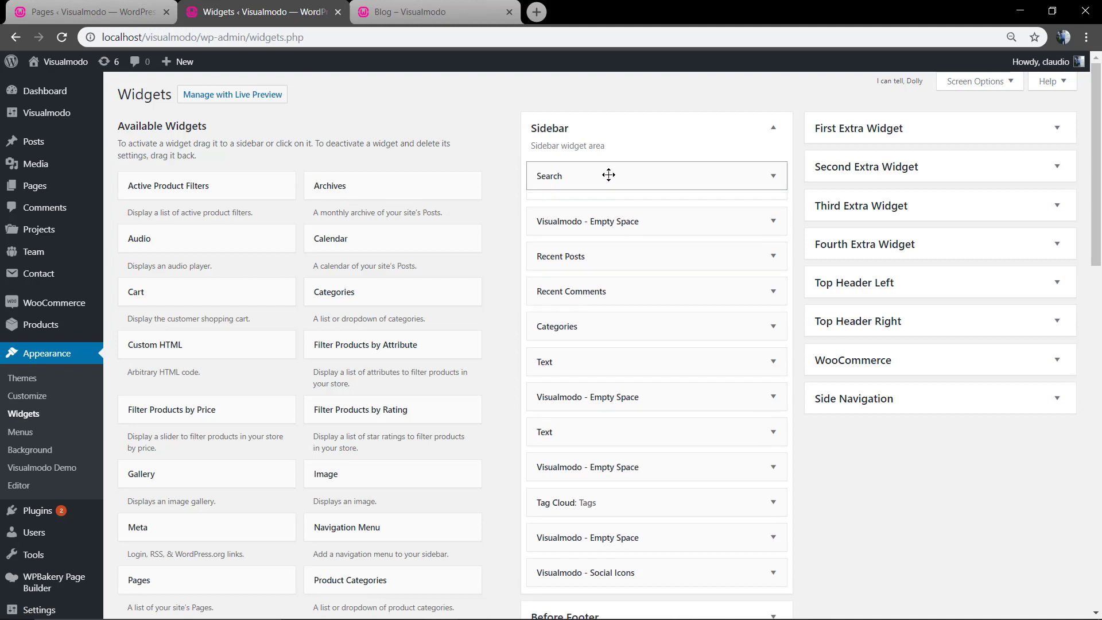
click(608, 175)
click(606, 210)
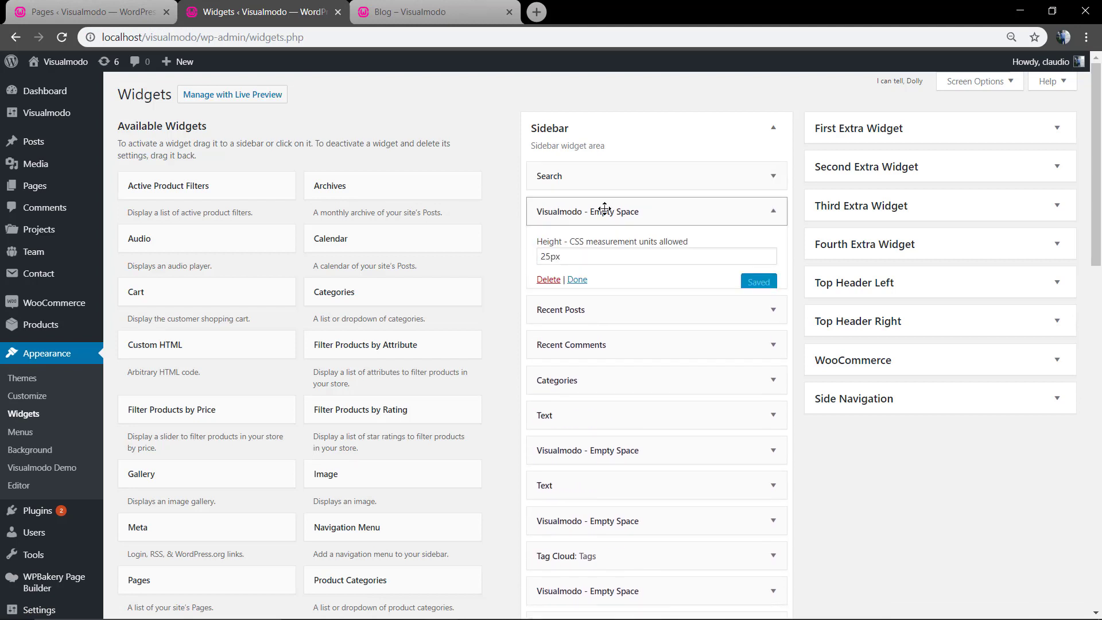
click(605, 210)
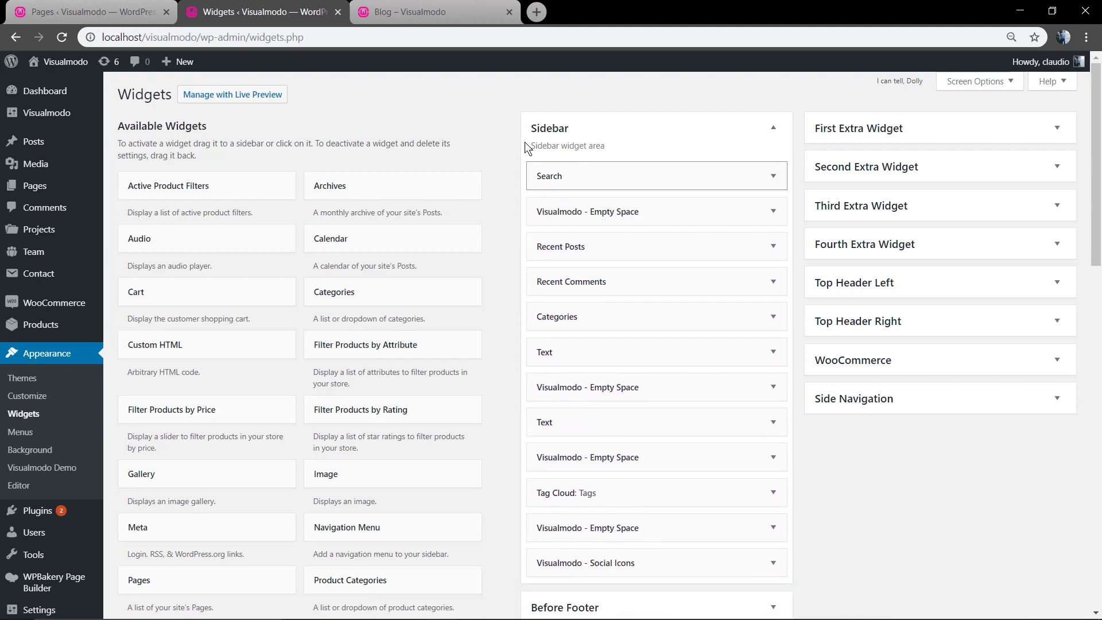
- View the live blog page, scrolling down and back to the top
click(397, 14)
scroll(669, 380, down, 4)
scroll(670, 380, up, 4)
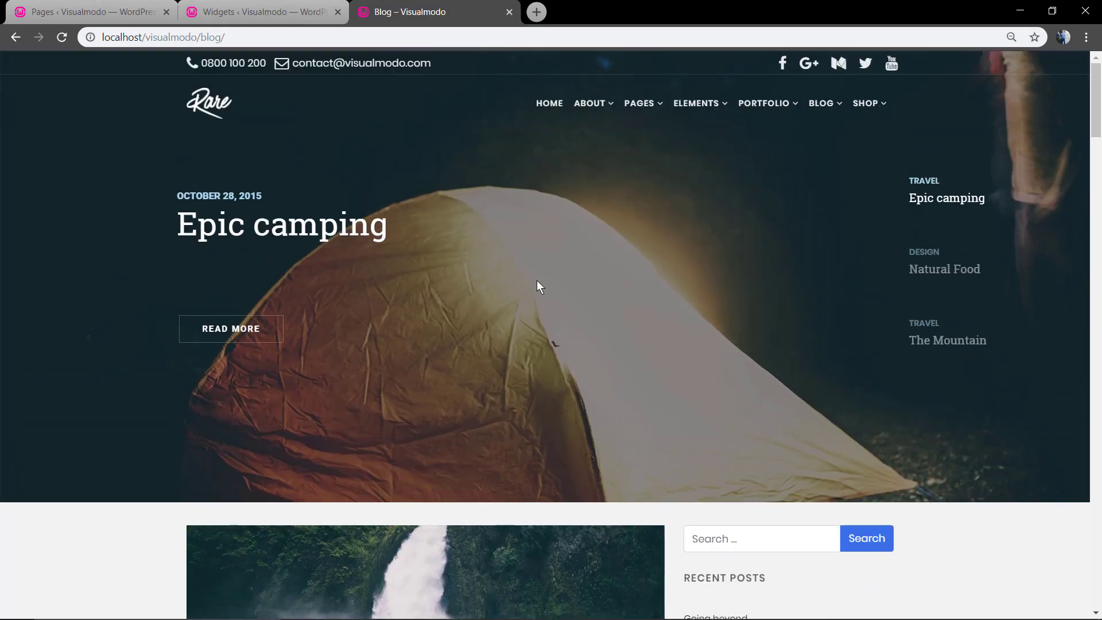
- Open the Blog page in the editor, check its Widgetised Sidebar uses Sidebar, and close unchanged
click(246, 11)
click(89, 11)
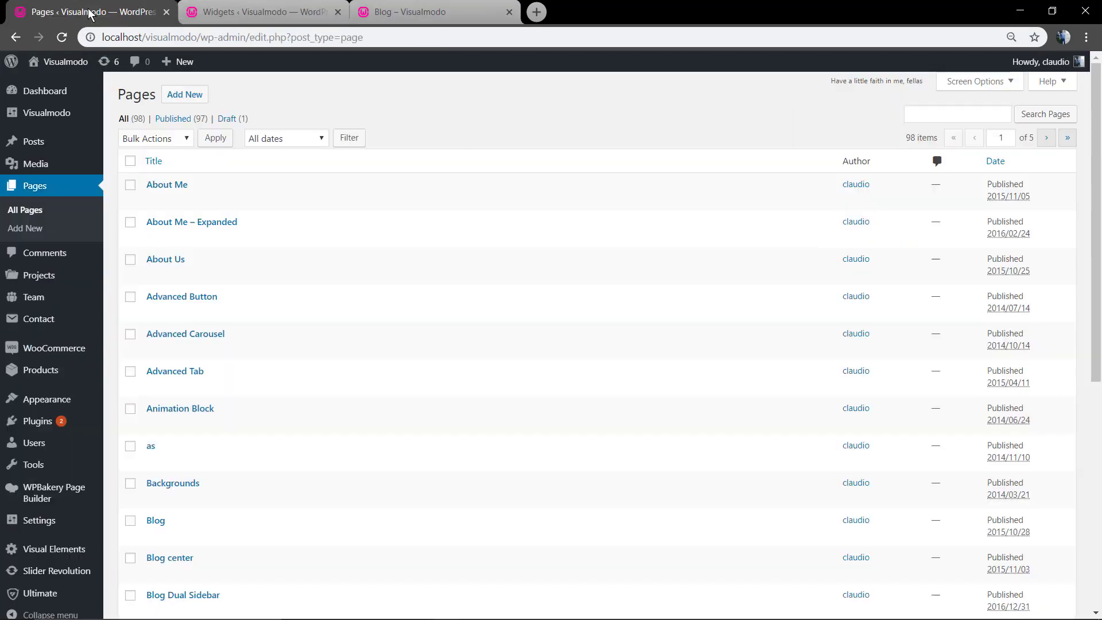
scroll(213, 289, down, 4)
click(155, 280)
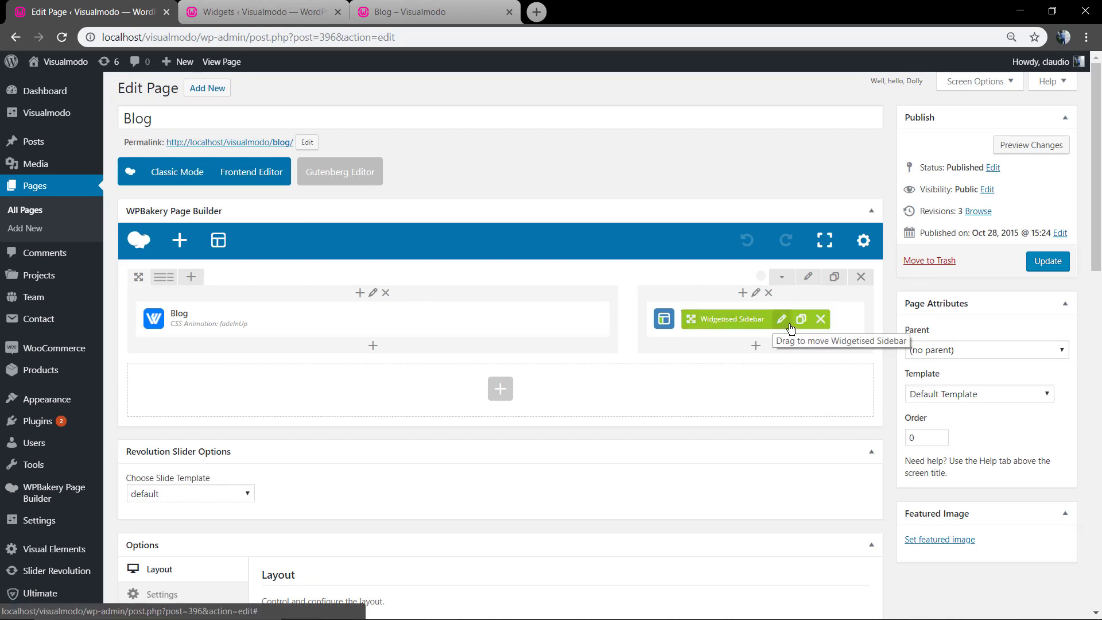
mouse_move(372, 325)
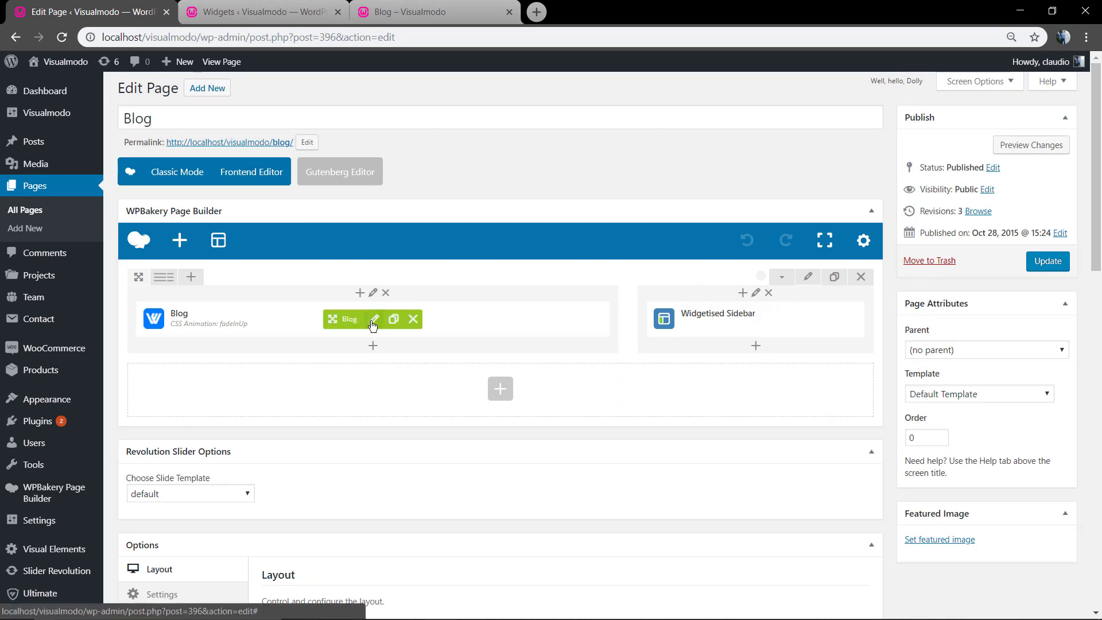
click(778, 322)
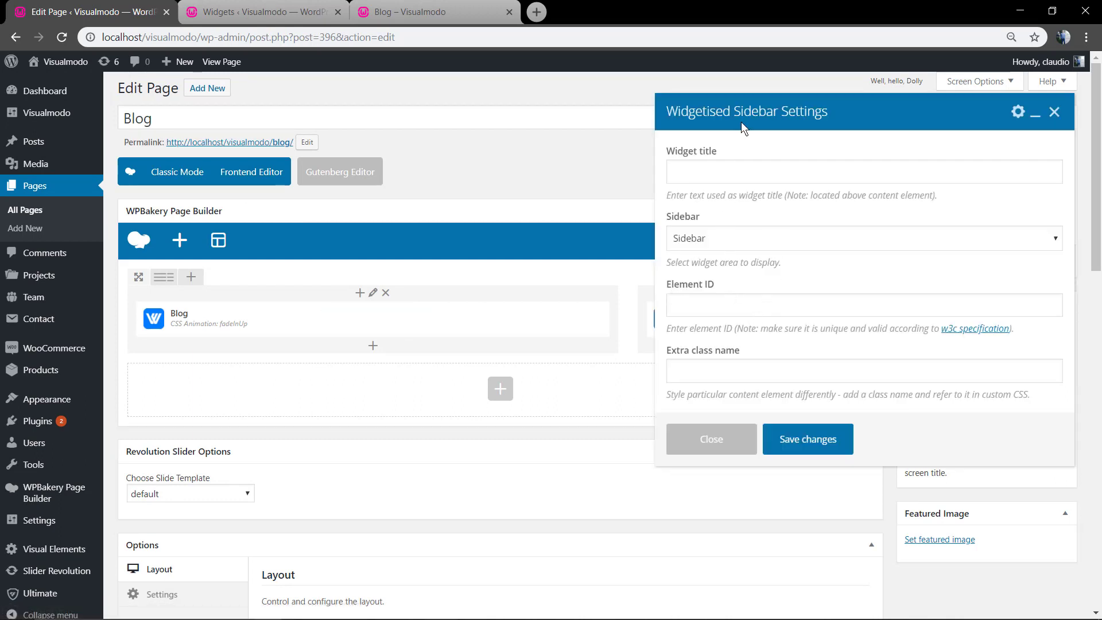
drag(746, 103, 702, 113)
click(484, 486)
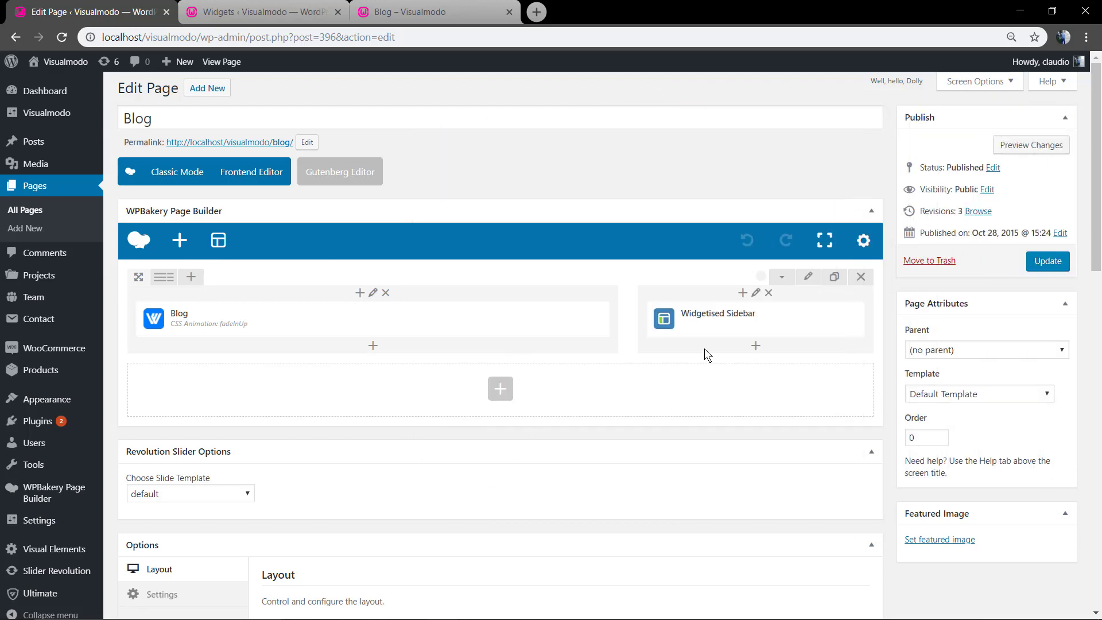
- Reactivate Q2W3 Fixed Widget in Plugins and open Appearance > Fixed Widget Options
click(258, 12)
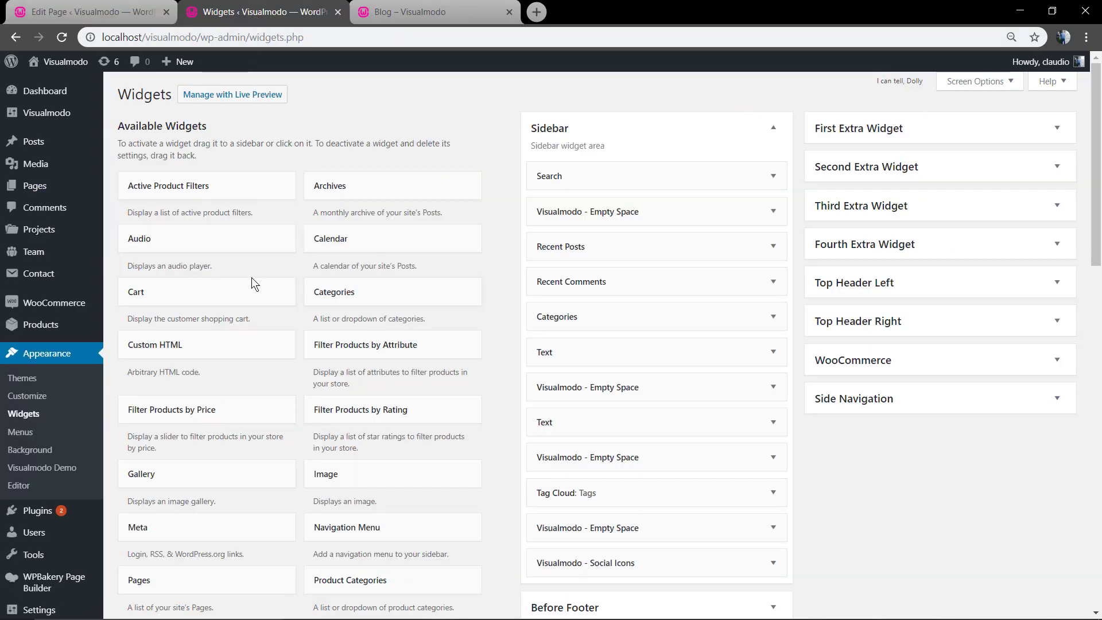
click(36, 510)
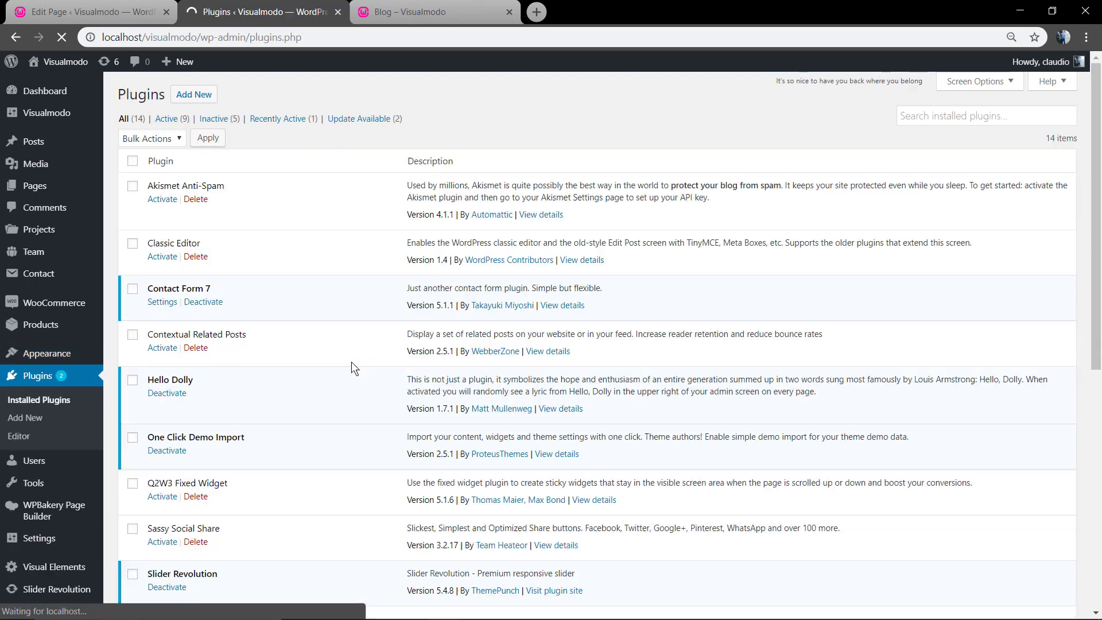
scroll(289, 385, down, 1)
scroll(289, 381, down, 1)
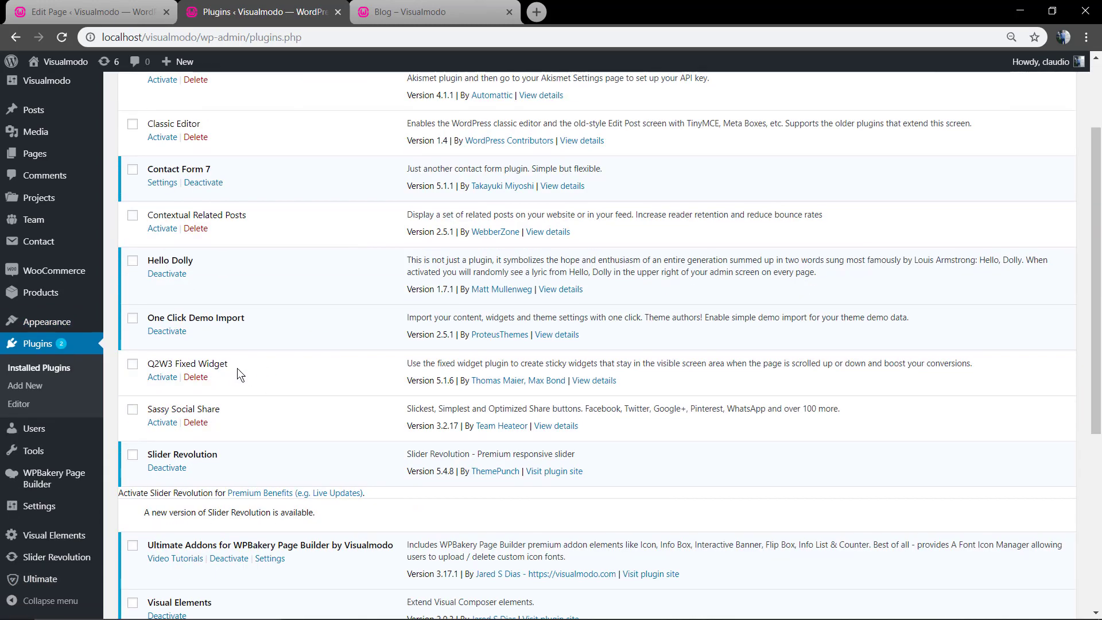
click(167, 378)
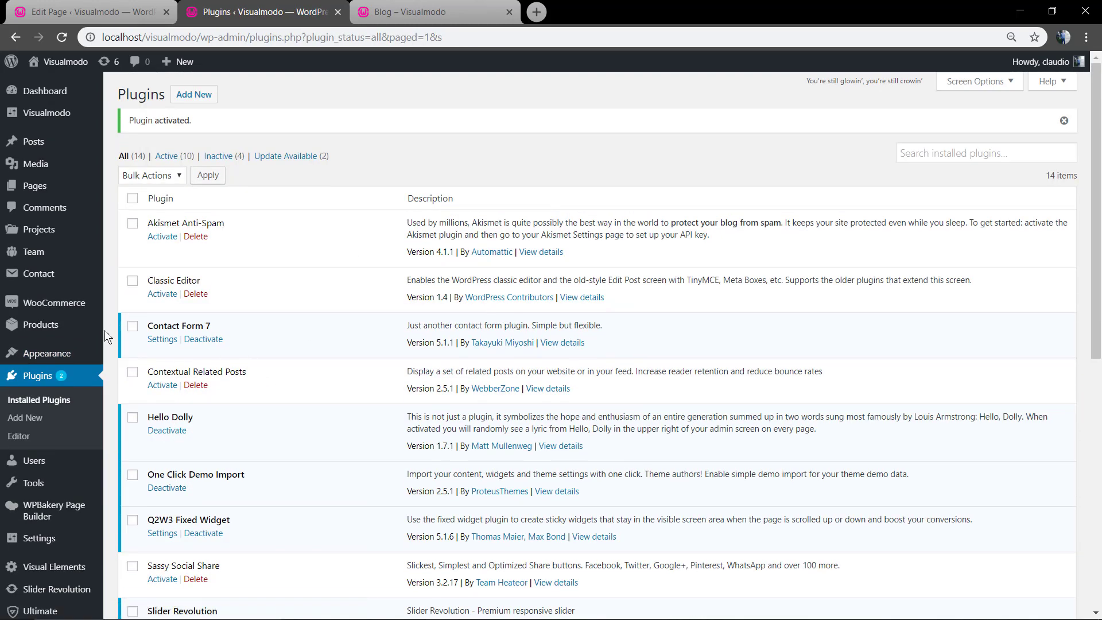
mouse_move(82, 356)
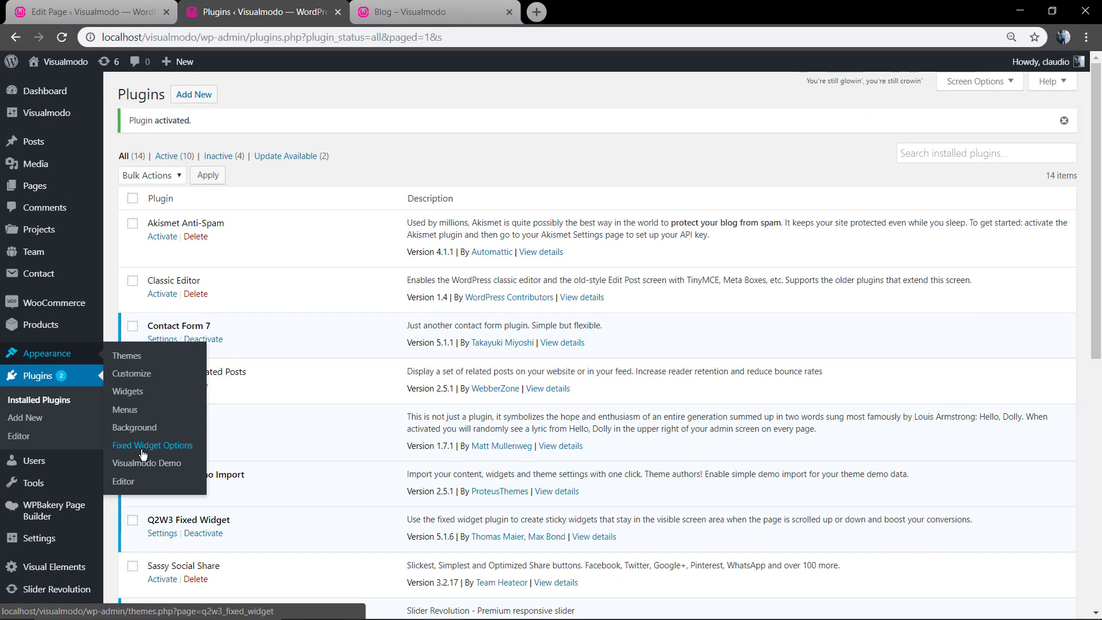
click(142, 448)
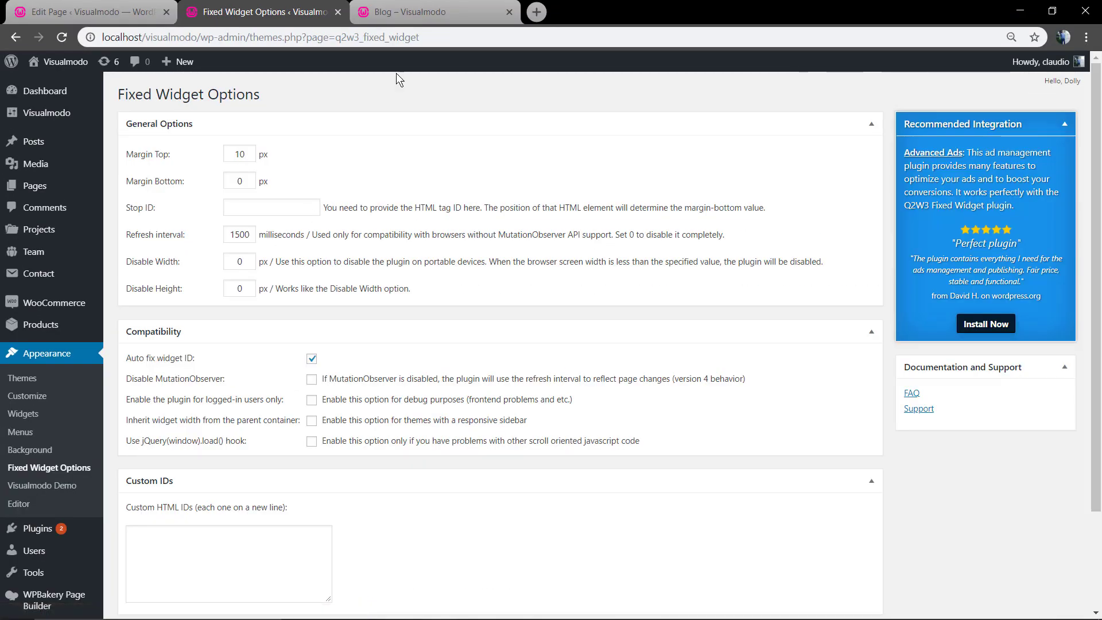
- Scroll the live blog page to watch the sidebar, then return to Fixed Widget Options
click(417, 10)
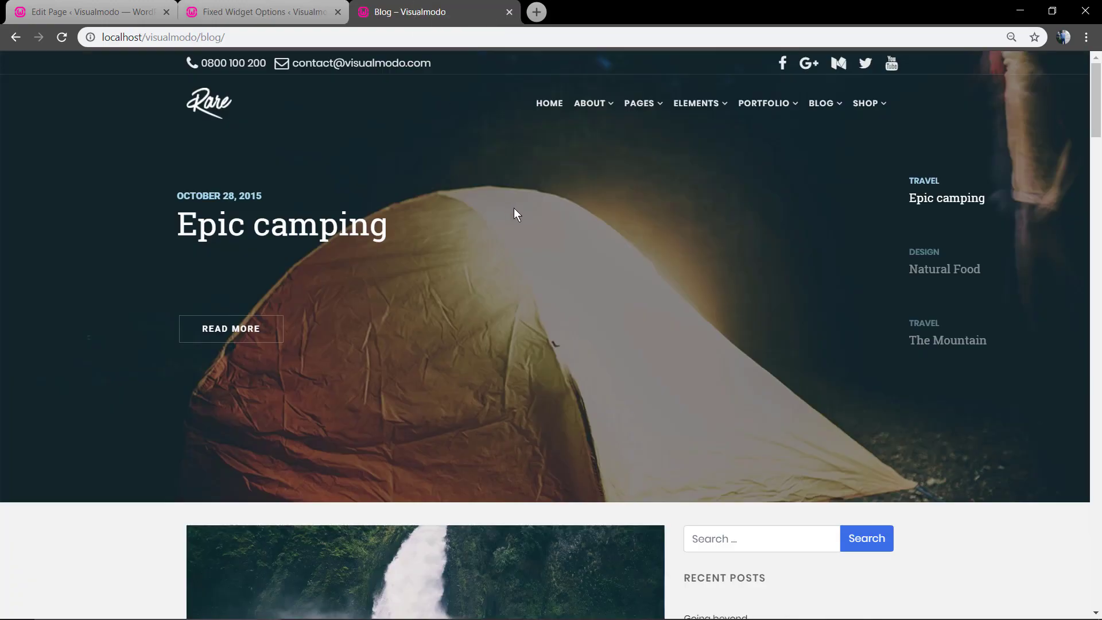
scroll(518, 212, down, 4)
scroll(546, 210, down, 4)
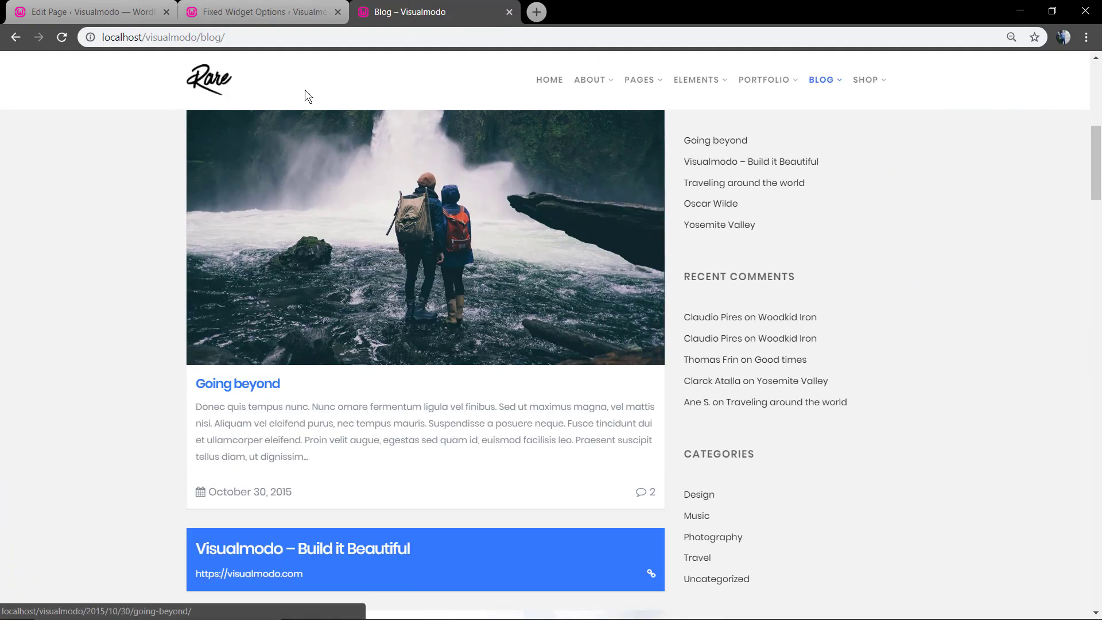
scroll(307, 96, down, 2)
scroll(305, 90, down, 4)
scroll(305, 90, up, 4)
scroll(304, 89, down, 4)
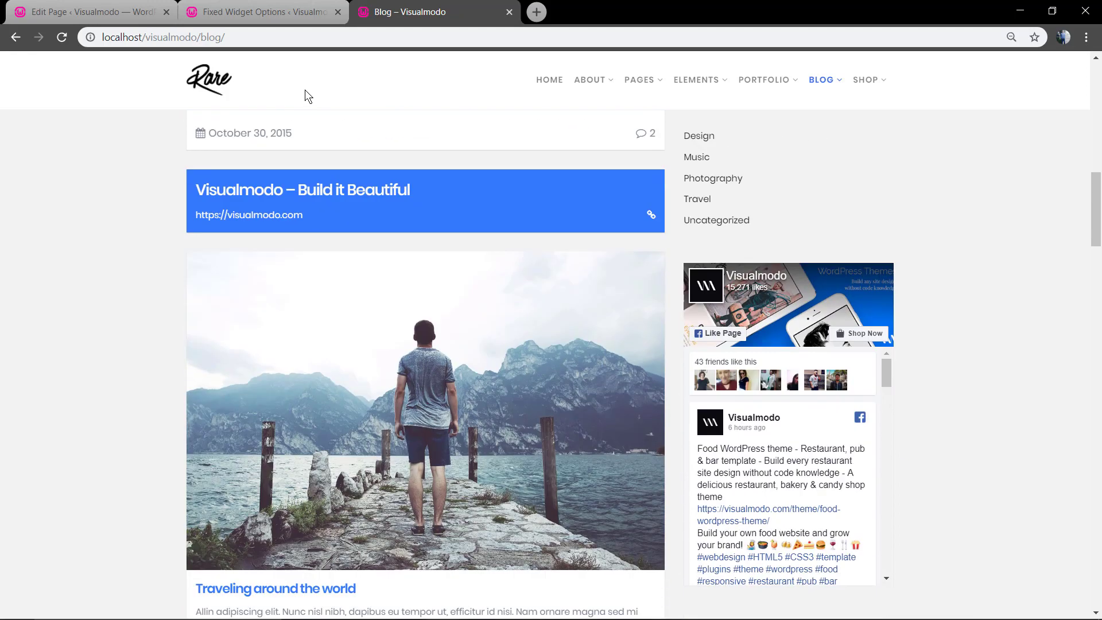
scroll(305, 90, up, 3)
scroll(305, 90, up, 2)
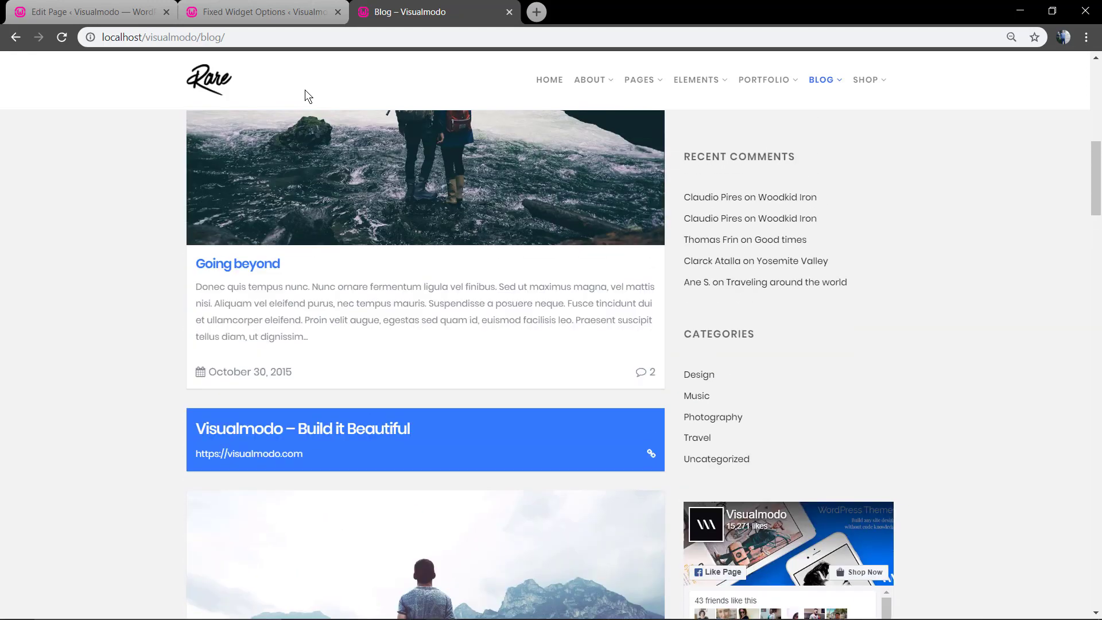
scroll(305, 89, up, 2)
scroll(305, 89, down, 11)
scroll(304, 89, up, 13)
scroll(321, 95, down, 2)
scroll(397, 87, down, 2)
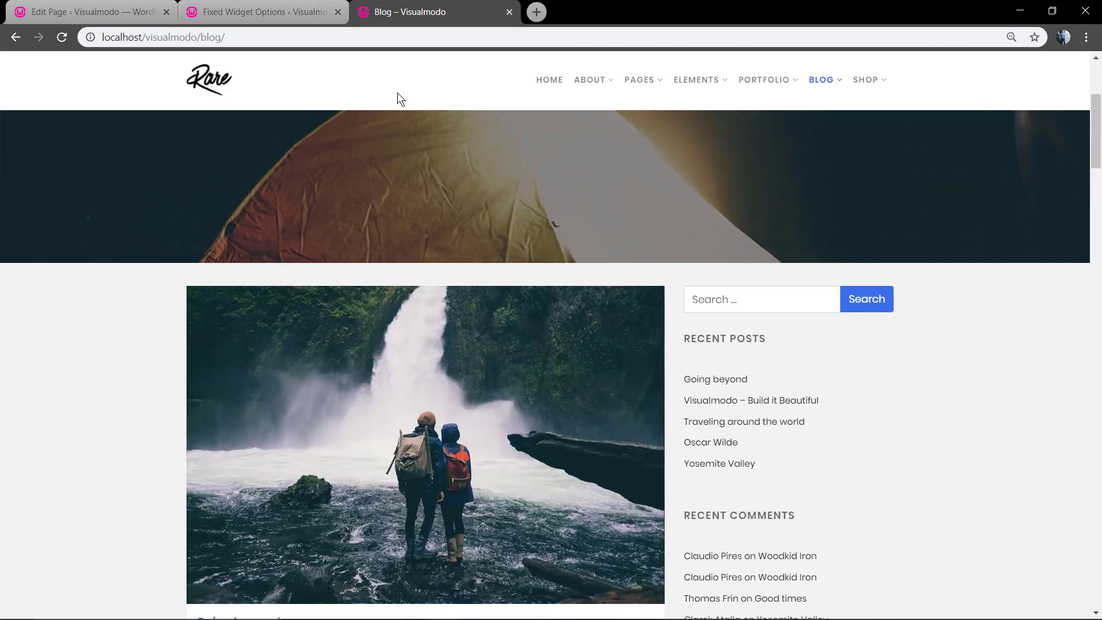
scroll(421, 120, down, 4)
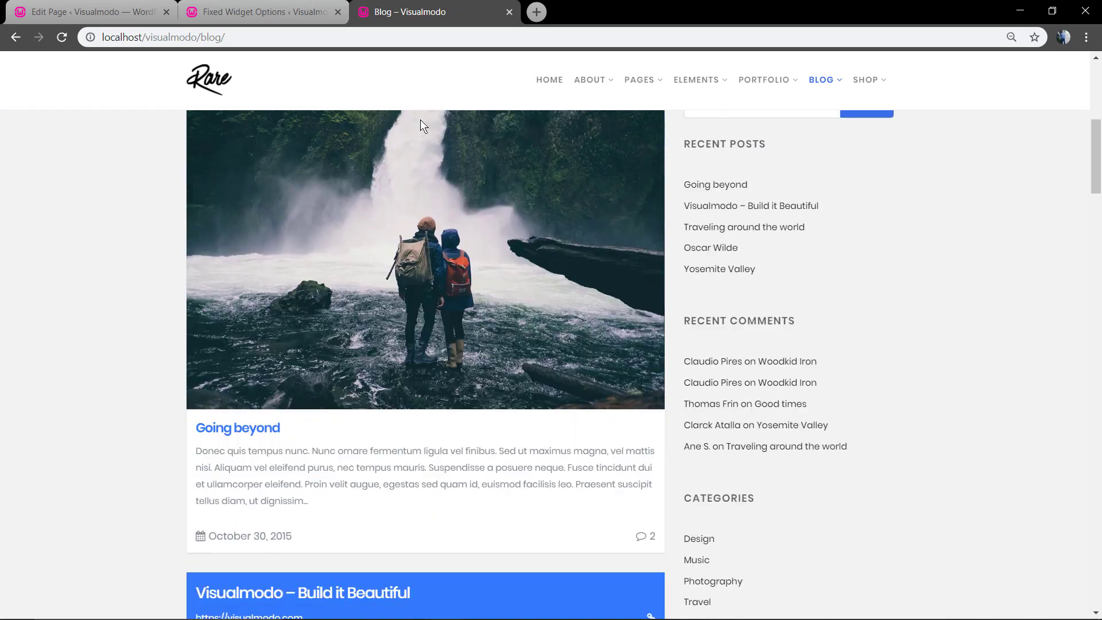
scroll(420, 121, up, 8)
click(261, 11)
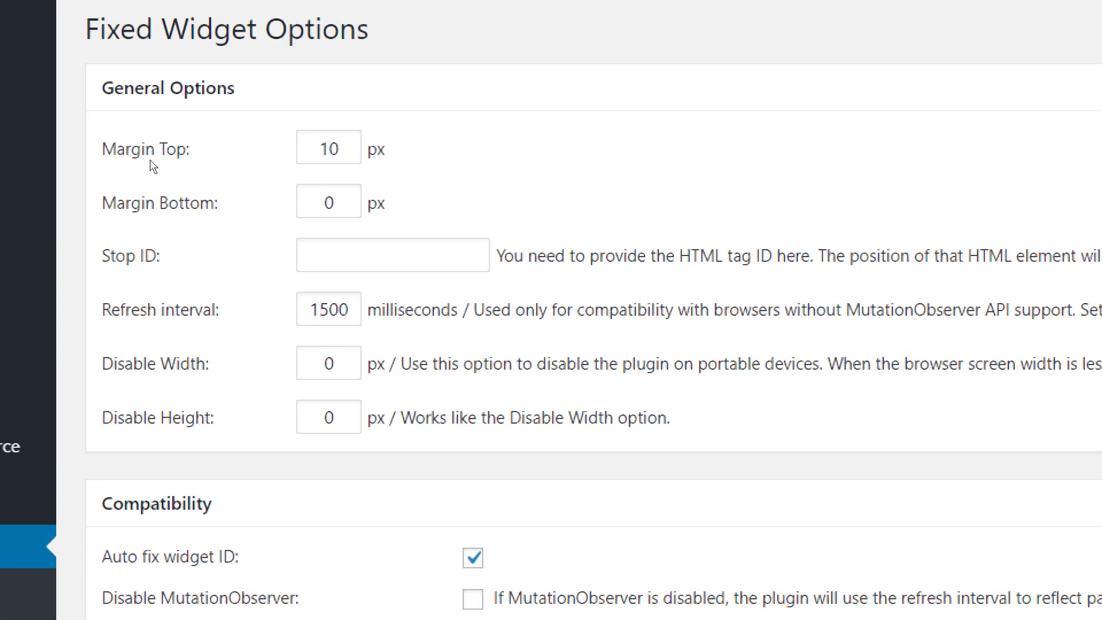
- Change Margin Top from 10 to 50 px and save the Fixed Widget Options
drag(324, 149, 236, 156)
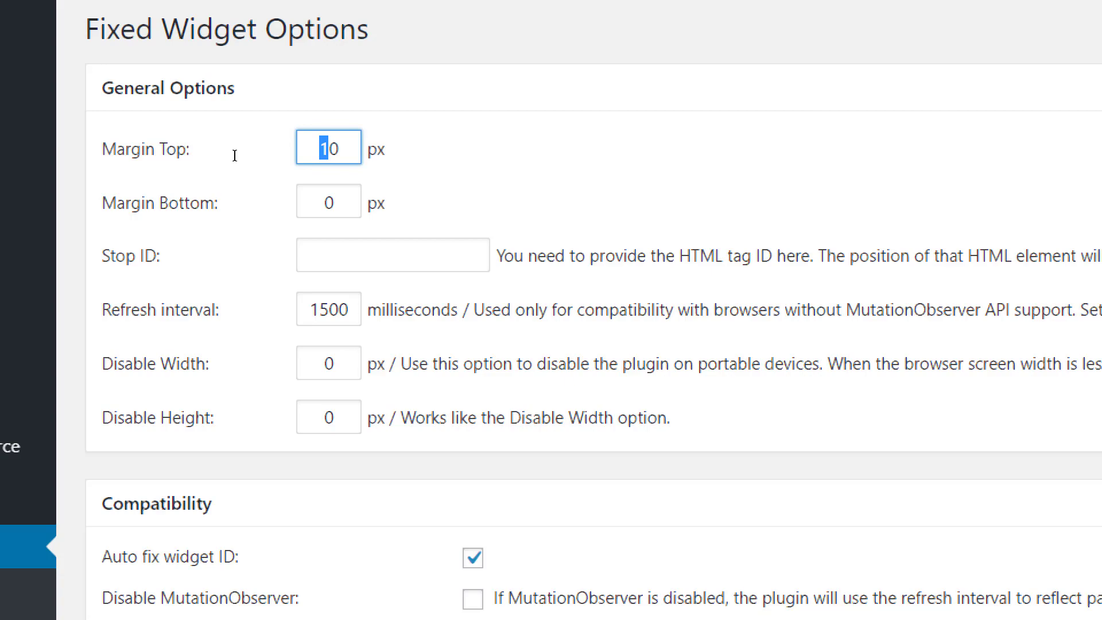
text(5)
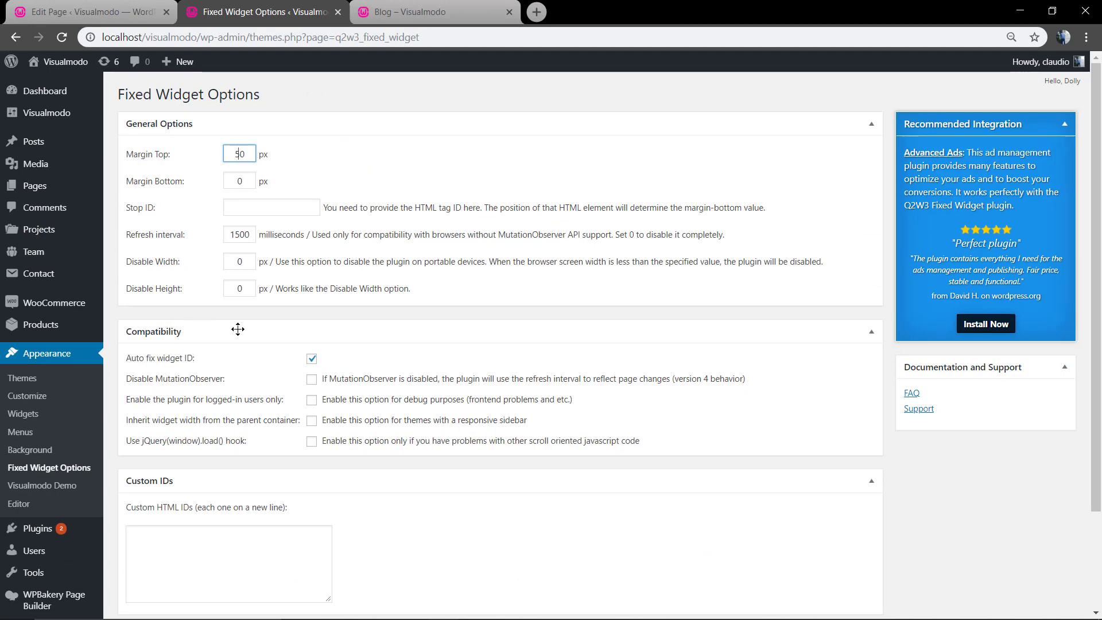
scroll(238, 329, down, 2)
click(150, 546)
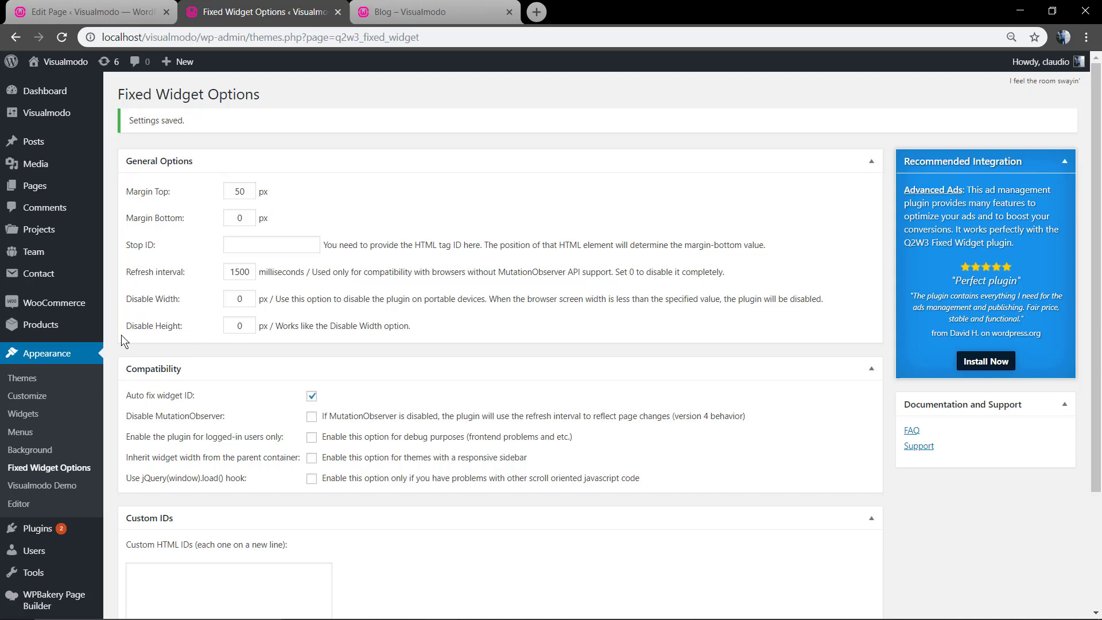
- Open Appearance > Widgets and scroll down to the Sidebar's Social Icons widget
mouse_move(58, 334)
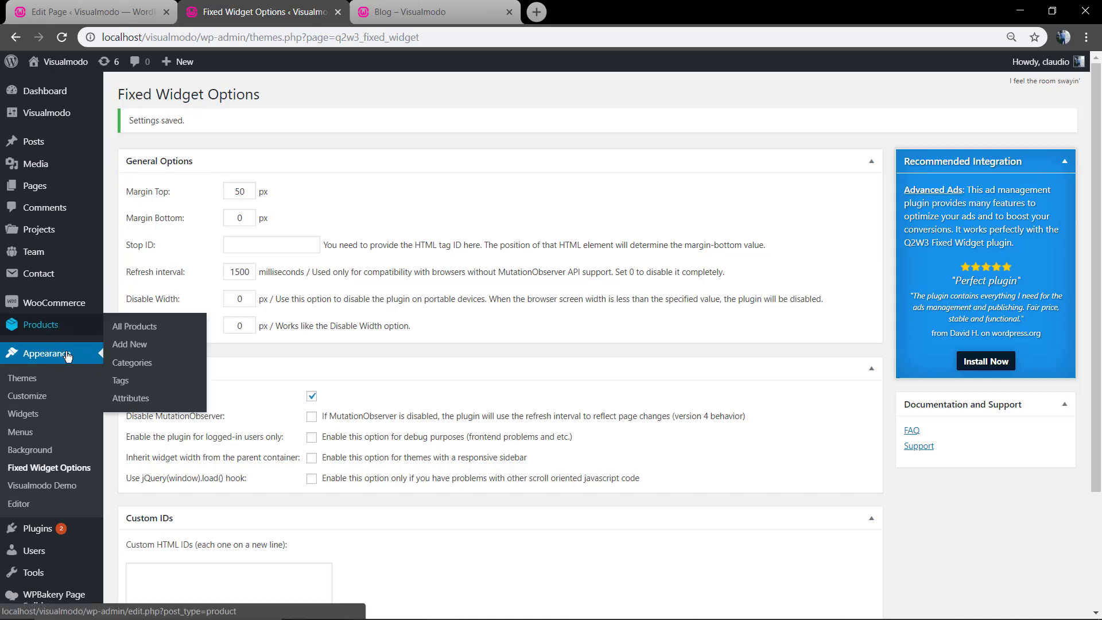
click(34, 416)
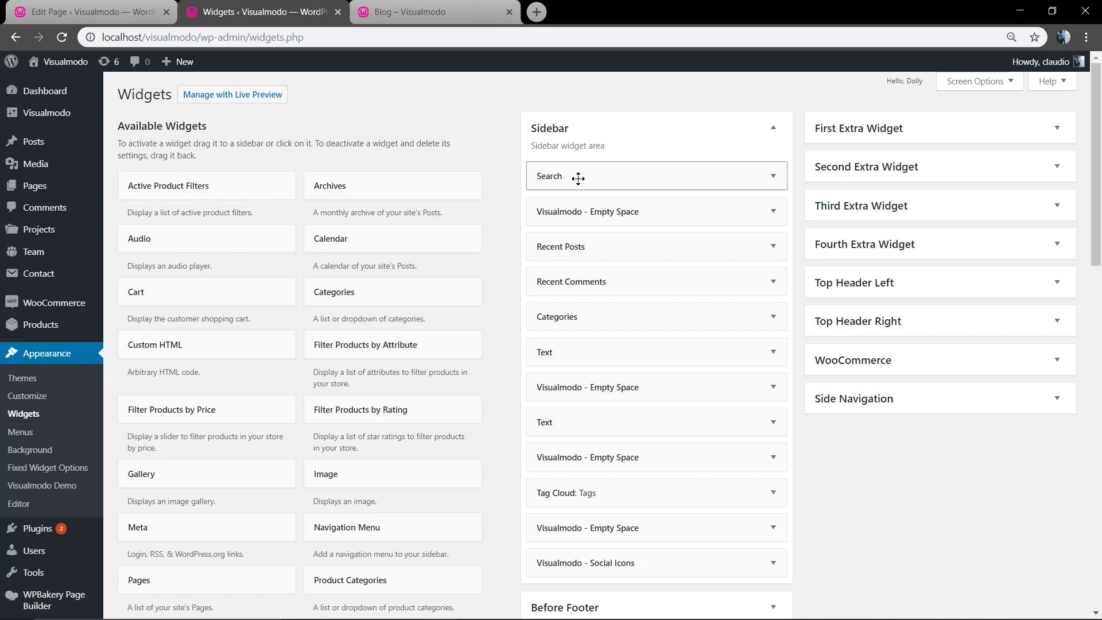
scroll(578, 178, down, 2)
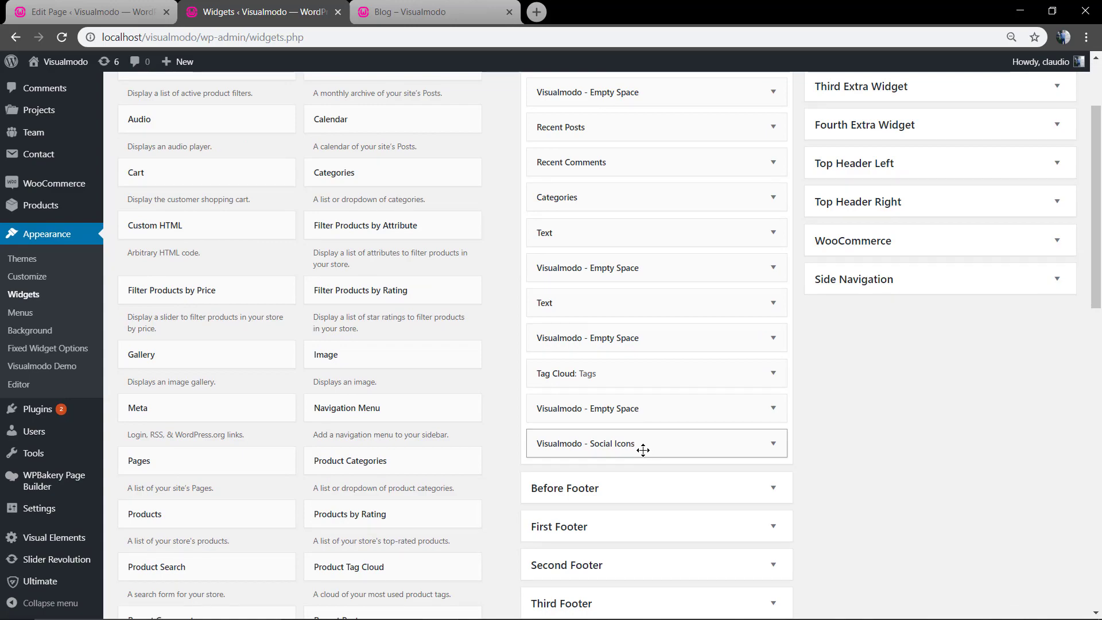
scroll(641, 448, down, 2)
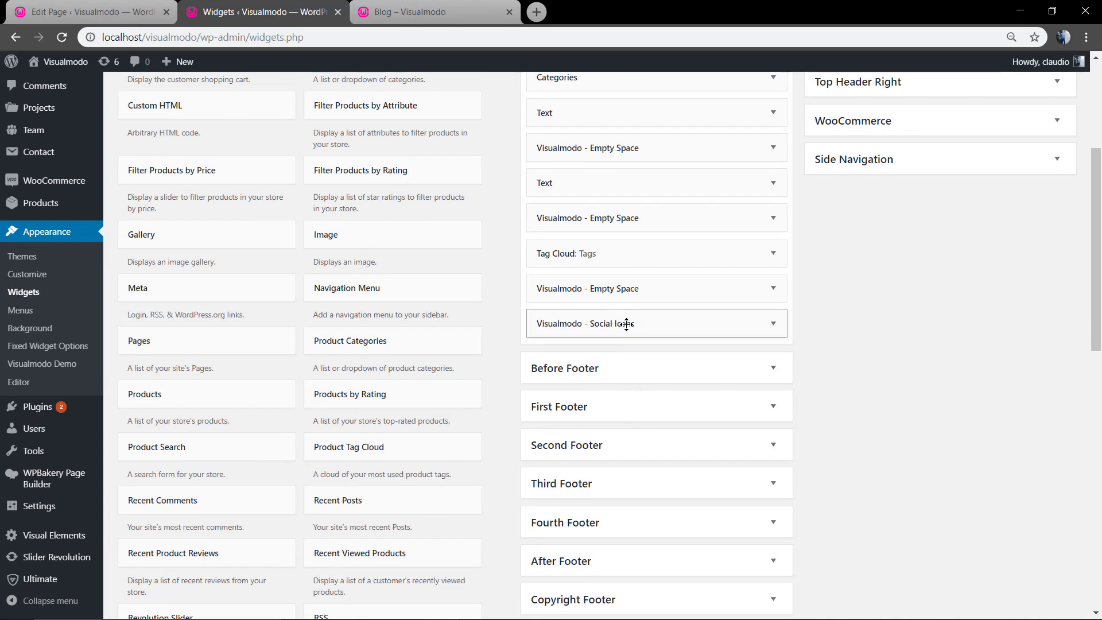
- Scroll the live blog page to check the tag cloud and social icons
click(410, 12)
scroll(603, 267, down, 12)
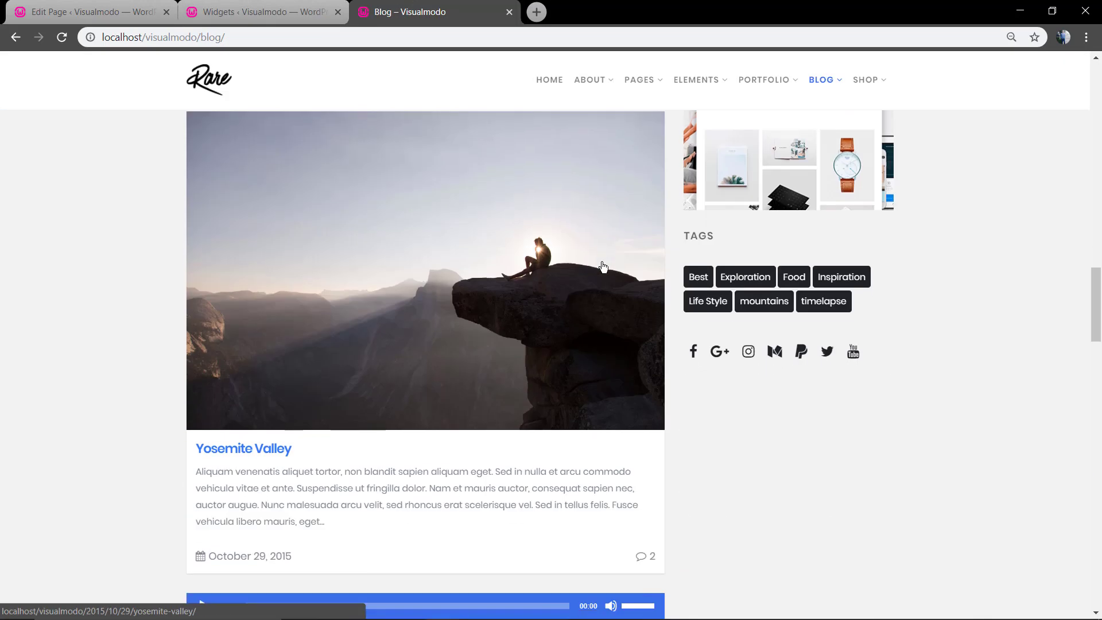
scroll(603, 267, down, 4)
scroll(688, 275, up, 4)
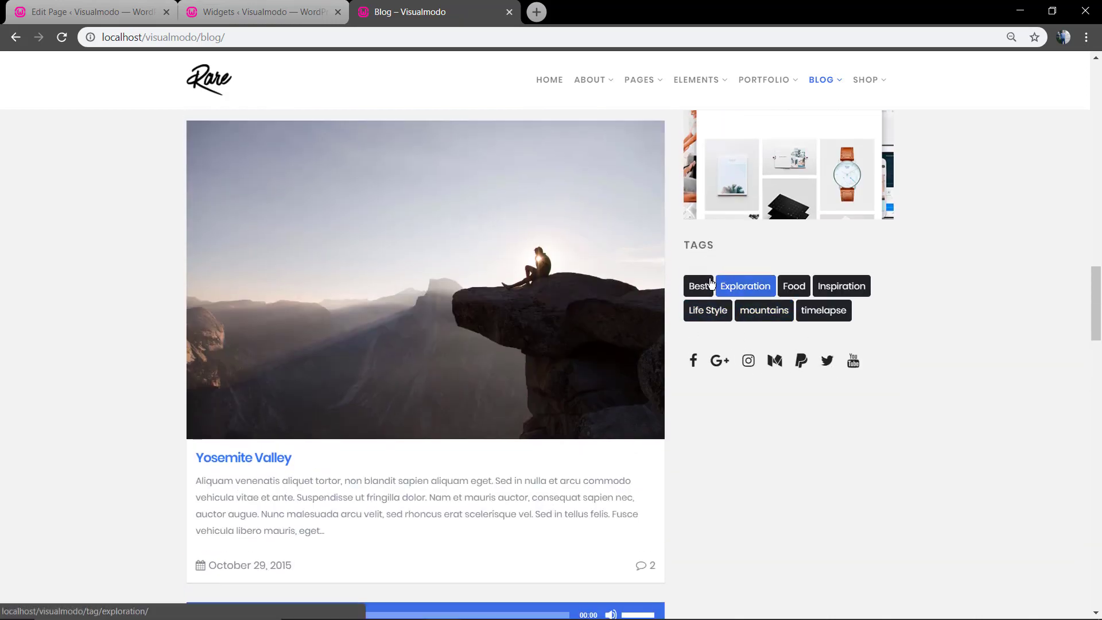
scroll(863, 364, down, 18)
scroll(862, 363, up, 7)
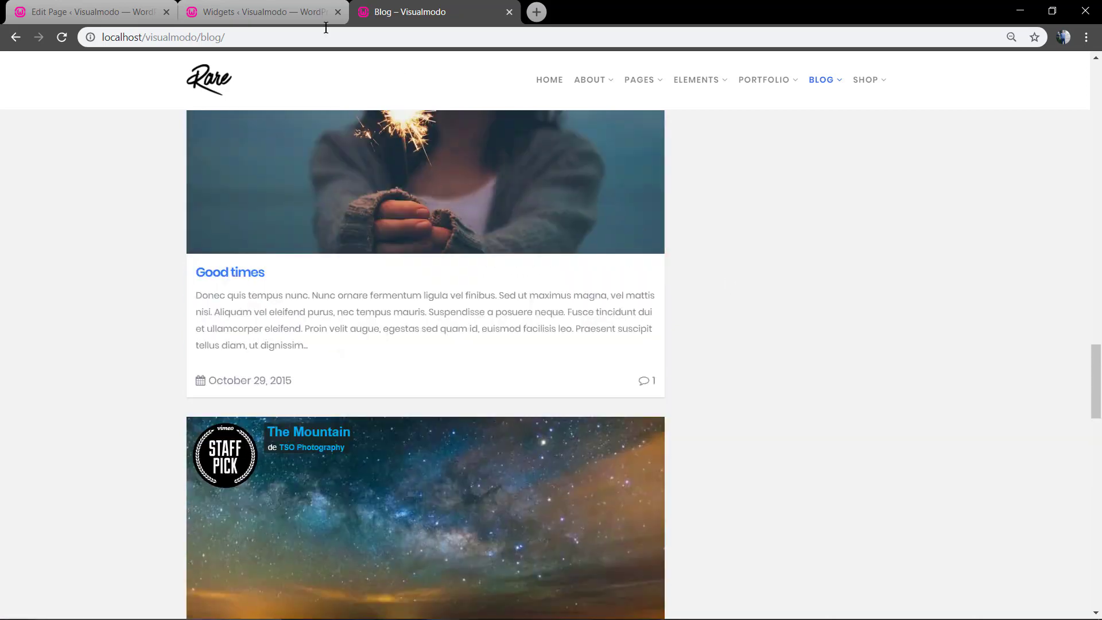
- Tick Fixed widget on the Social Icons widget and save it
click(283, 7)
click(640, 324)
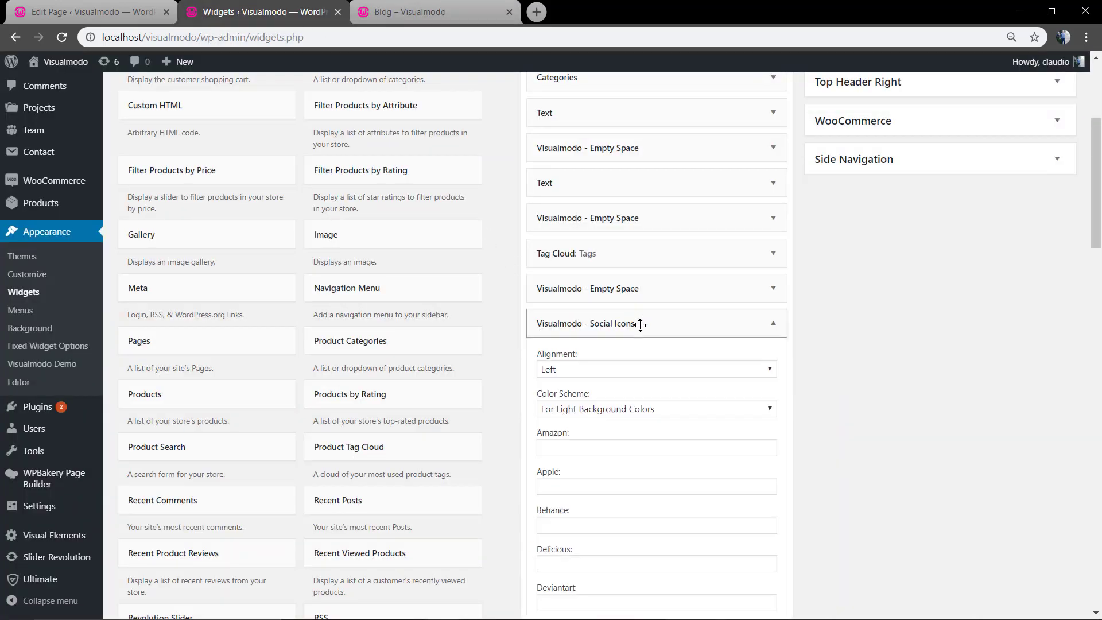
scroll(625, 352, down, 15)
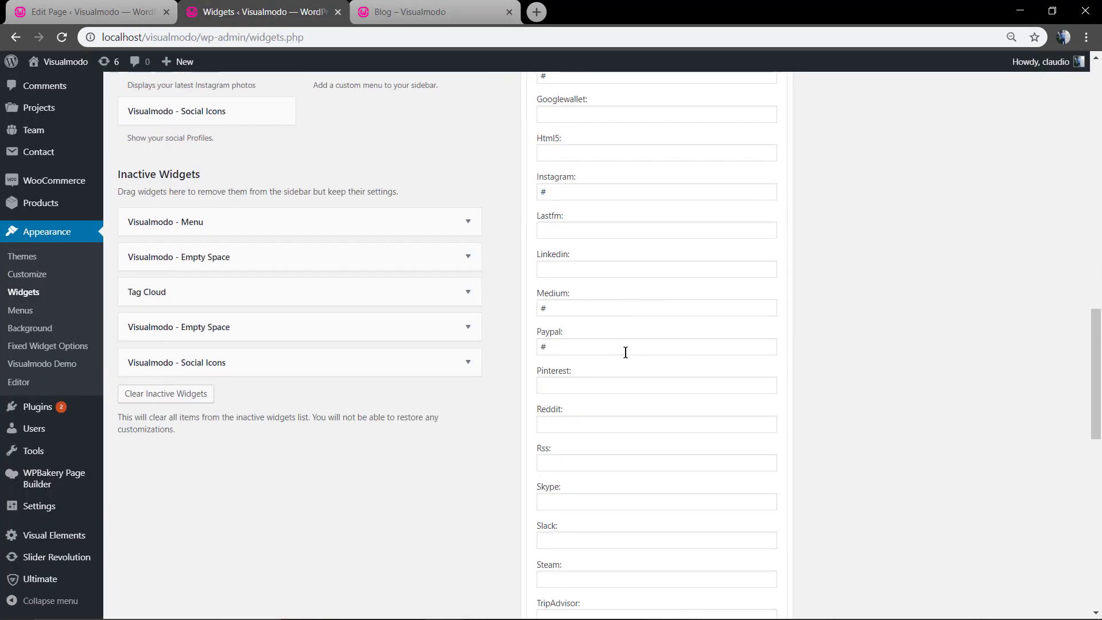
scroll(626, 353, down, 10)
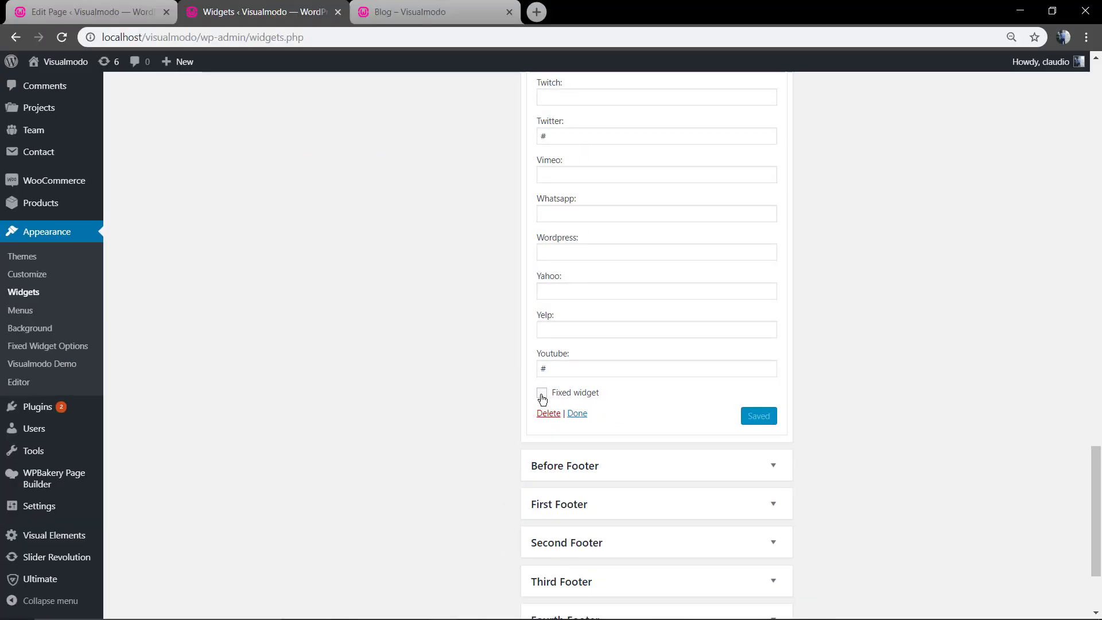
click(541, 395)
click(761, 416)
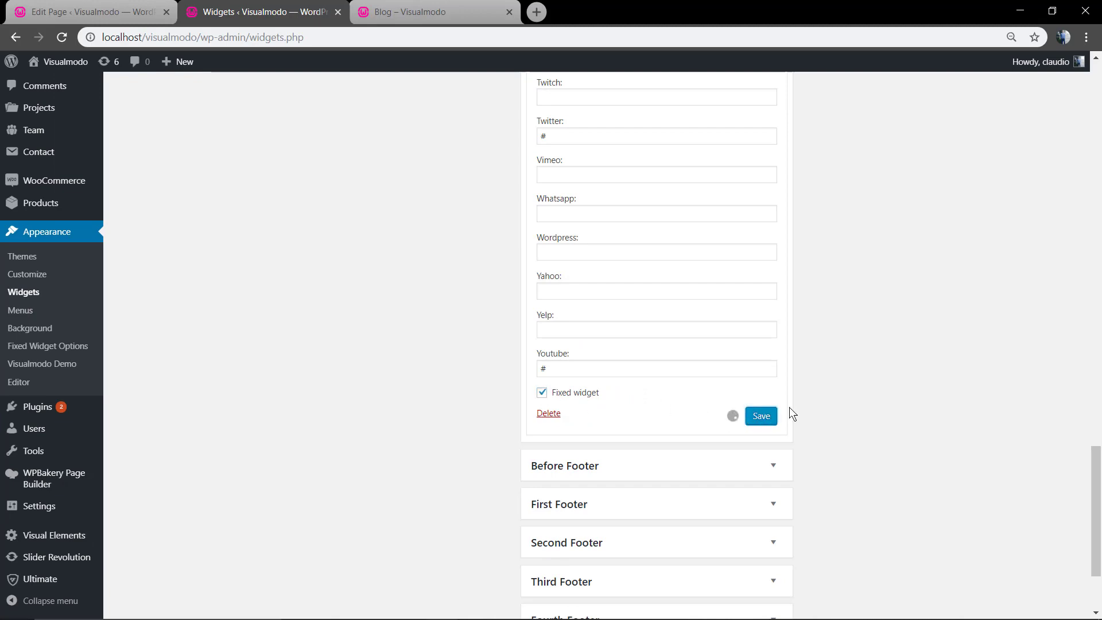
scroll(804, 394, up, 10)
scroll(804, 394, up, 7)
scroll(710, 378, down, 2)
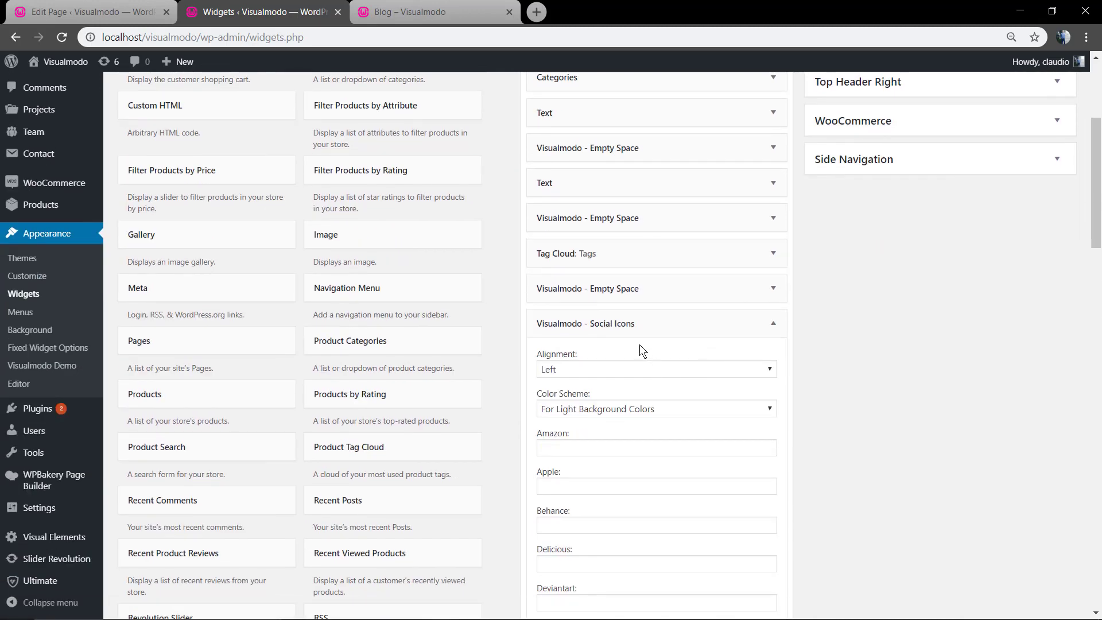
click(634, 322)
- Make the Empty Space and Tag Cloud widgets fixed, then reload the live Blog page with F5
click(634, 288)
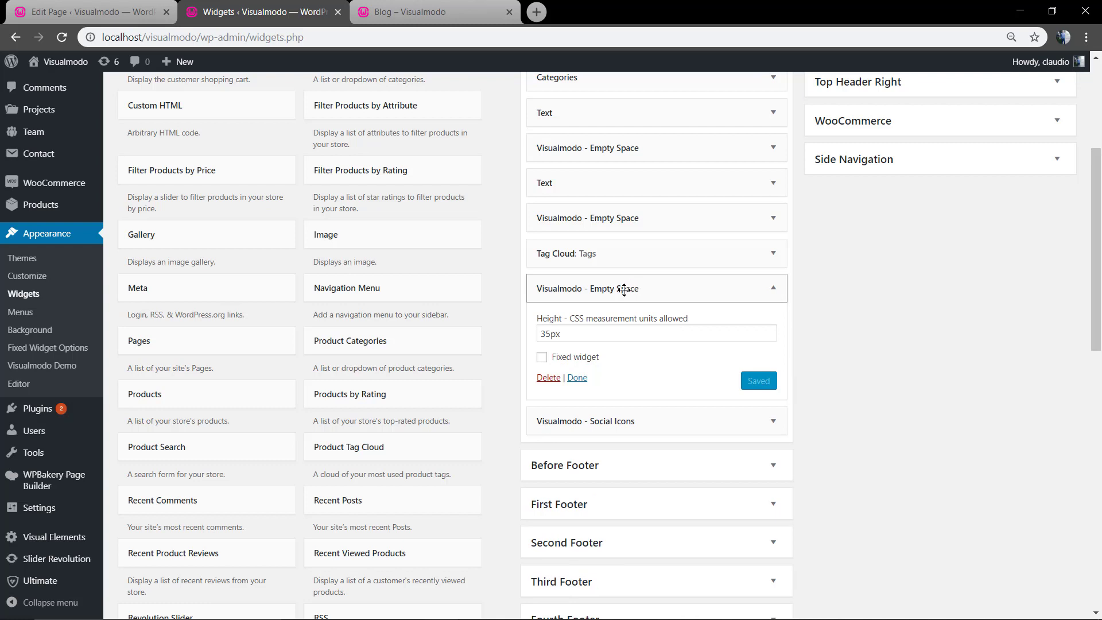
click(541, 357)
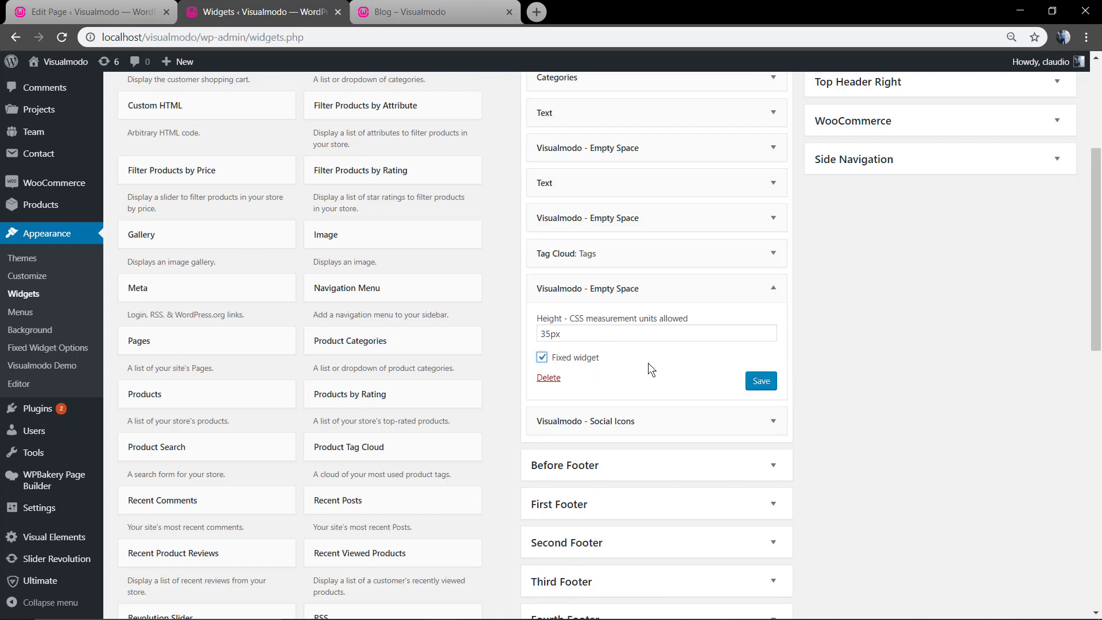
click(758, 380)
click(757, 298)
click(649, 255)
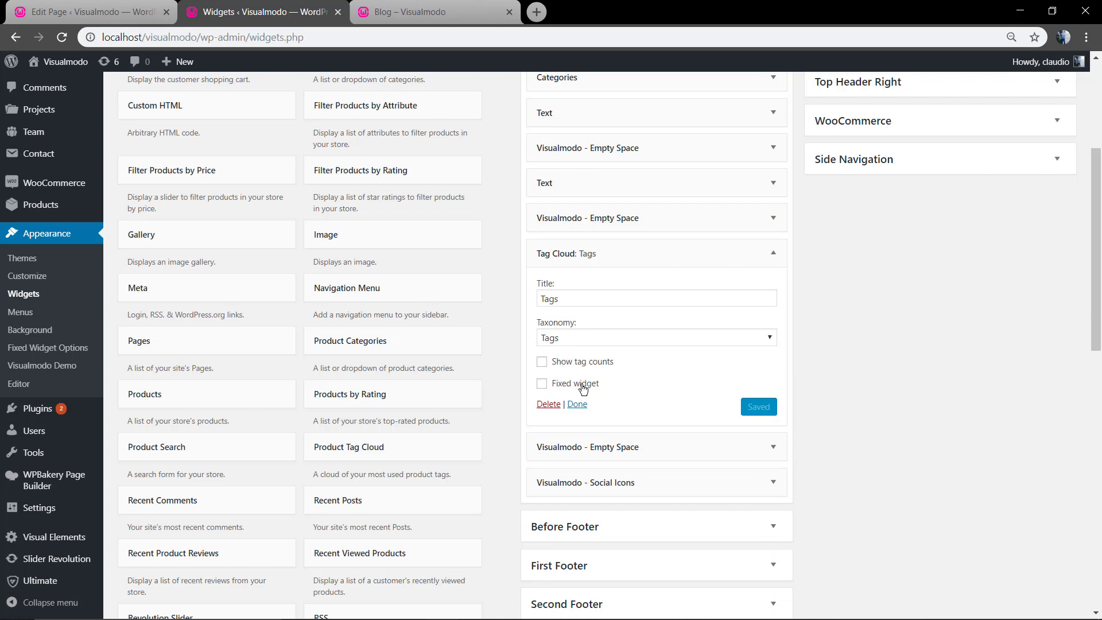
click(541, 386)
click(759, 408)
click(668, 253)
click(410, 12)
key(F5)
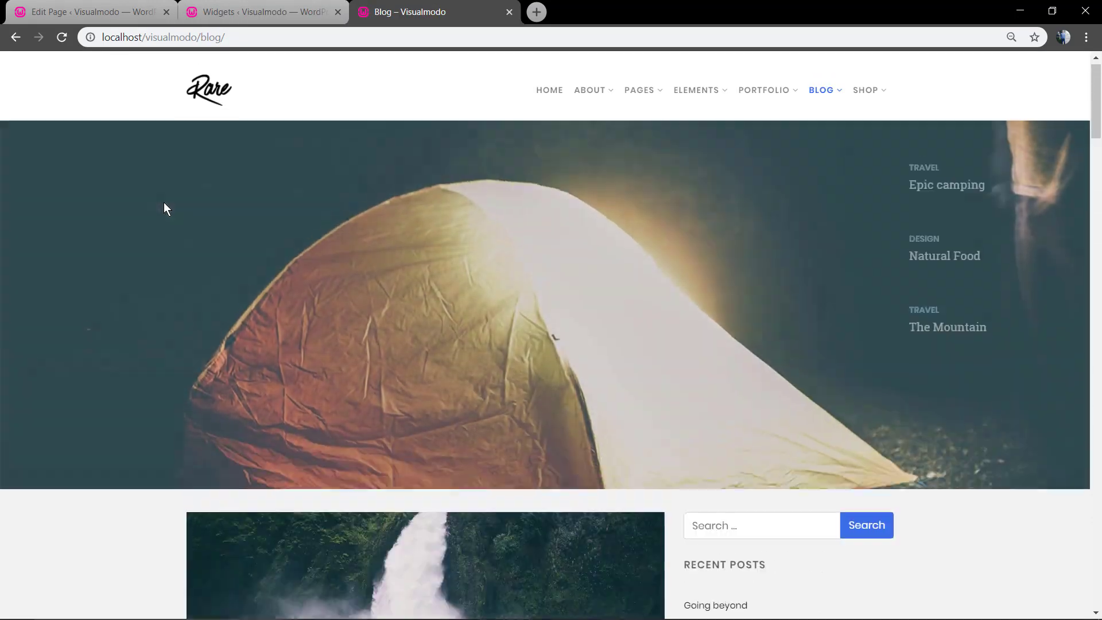
scroll(167, 202, down, 18)
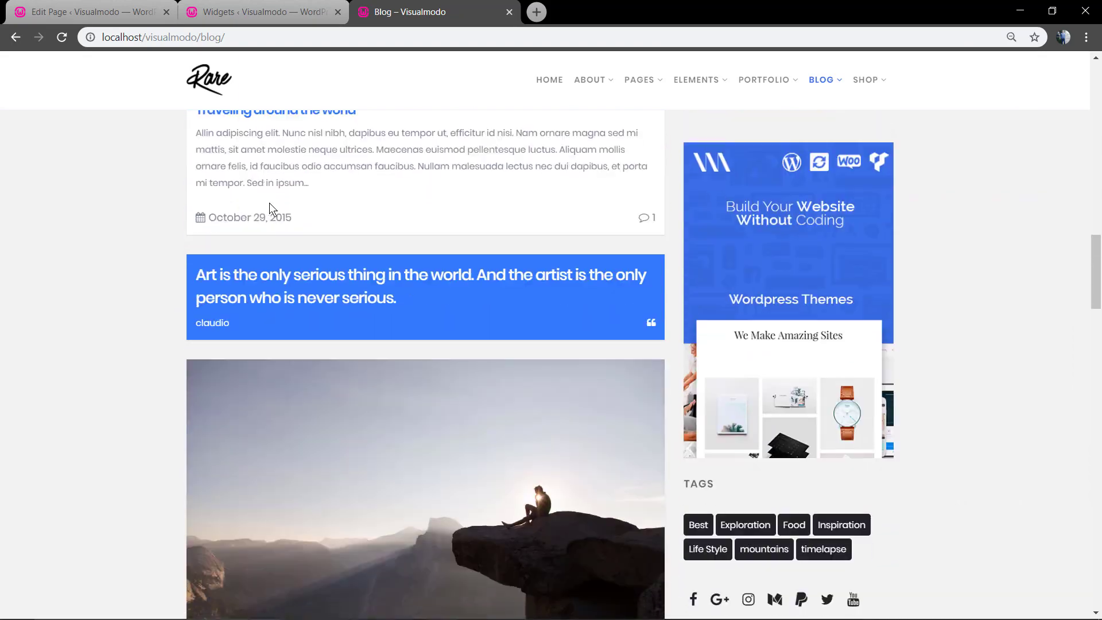
scroll(338, 216, down, 12)
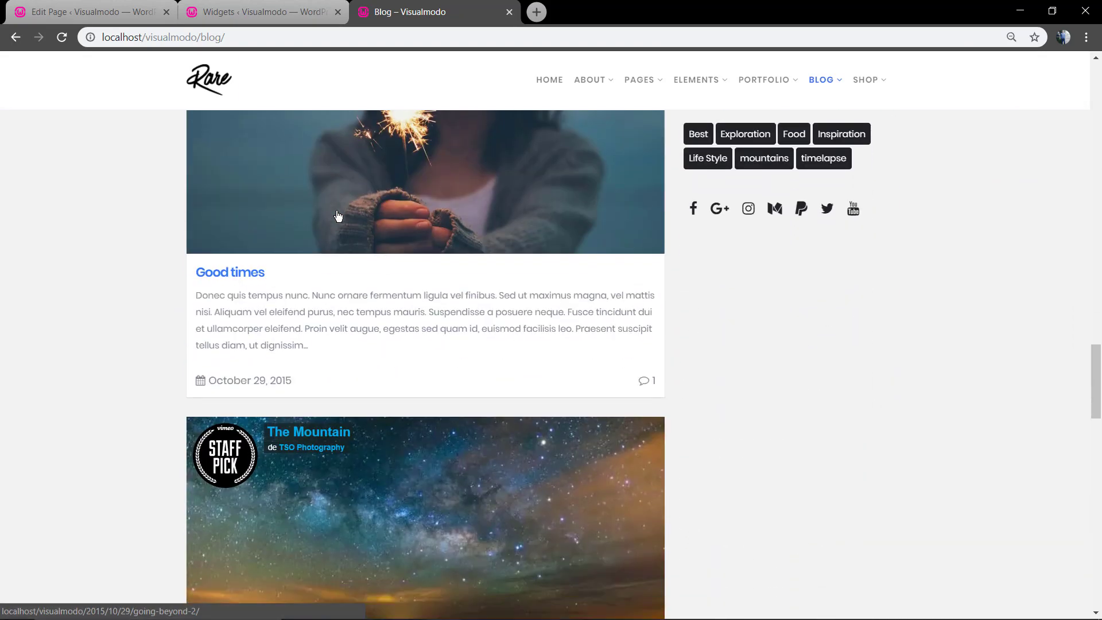
scroll(724, 284, down, 8)
scroll(717, 288, down, 9)
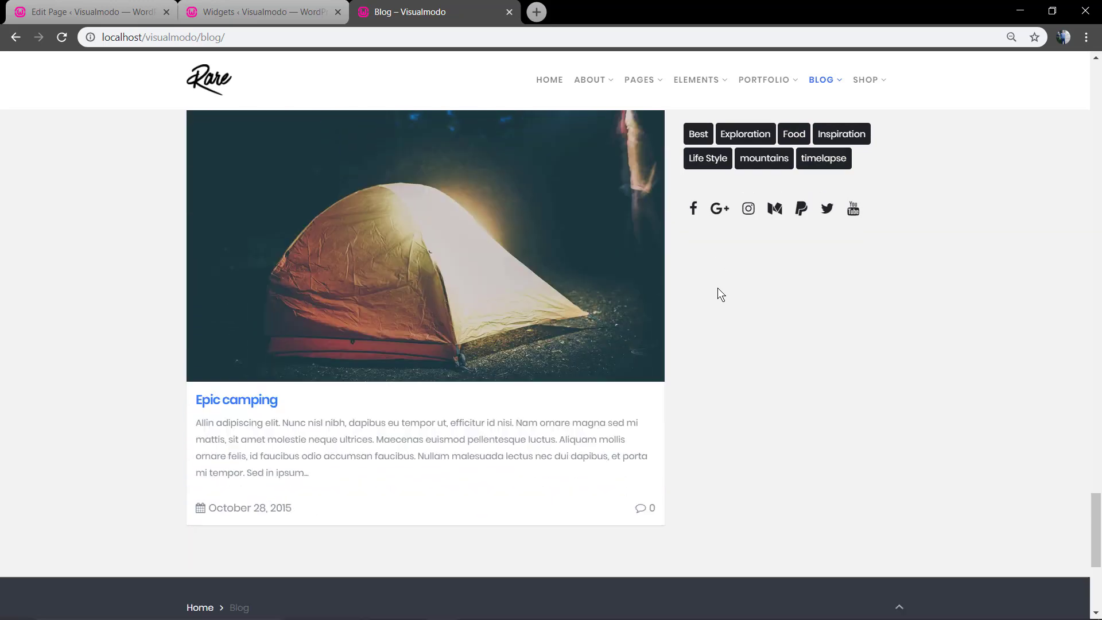
scroll(717, 288, down, 2)
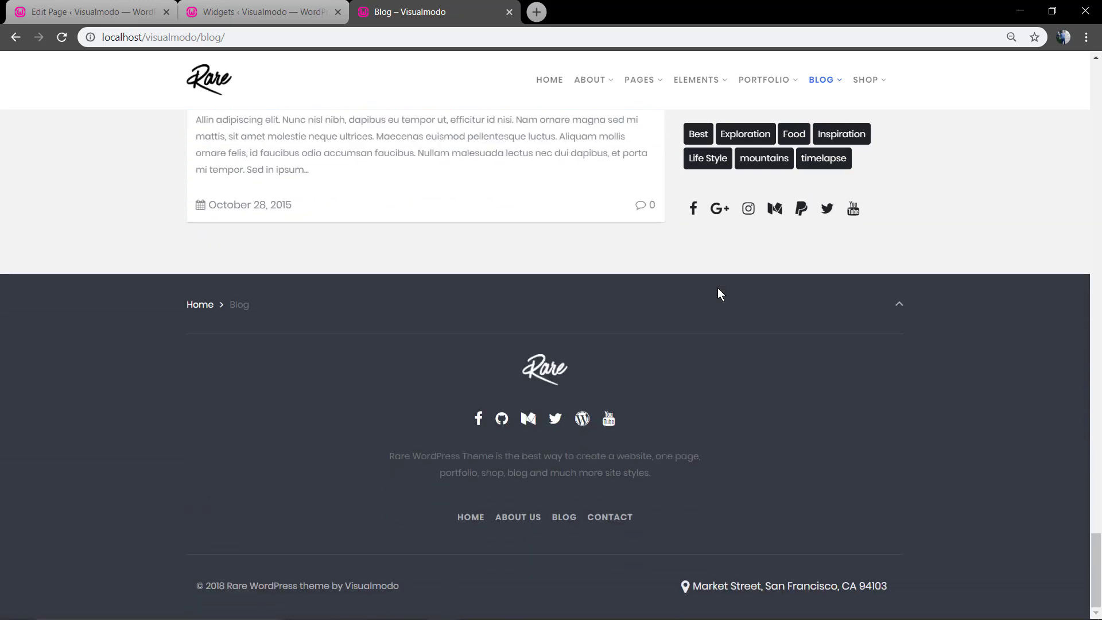
scroll(717, 287, up, 15)
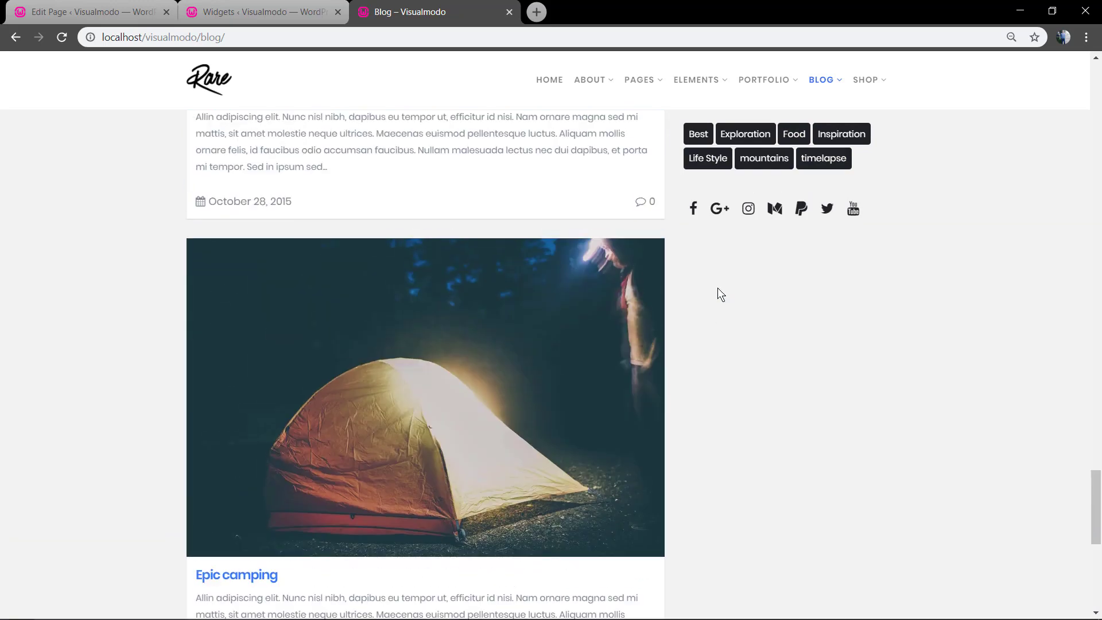
scroll(705, 295, up, 8)
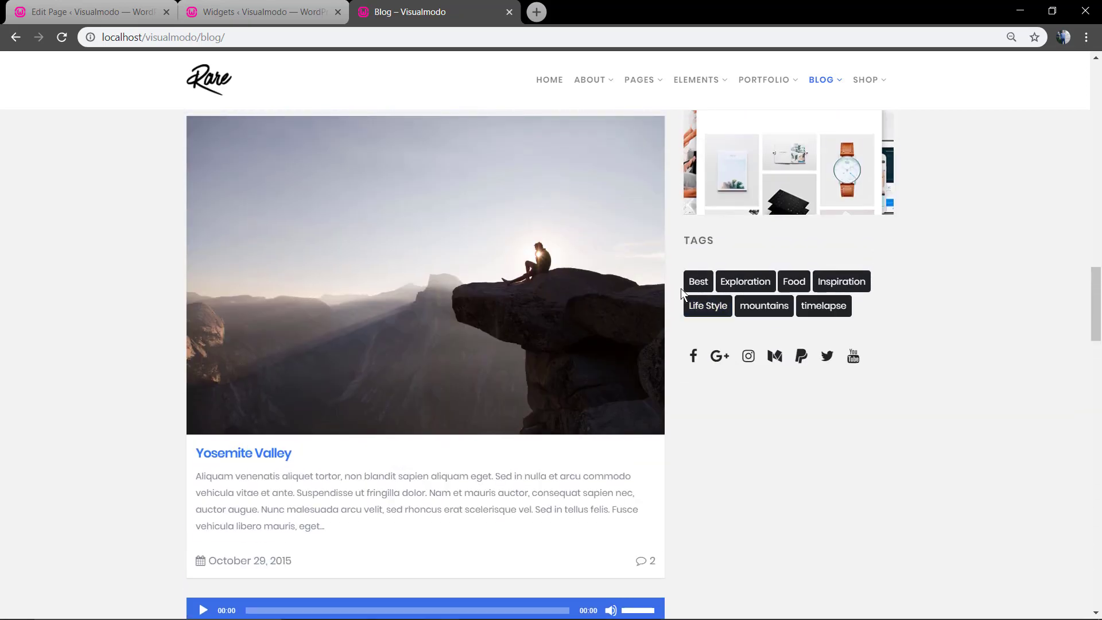
scroll(681, 288, up, 2)
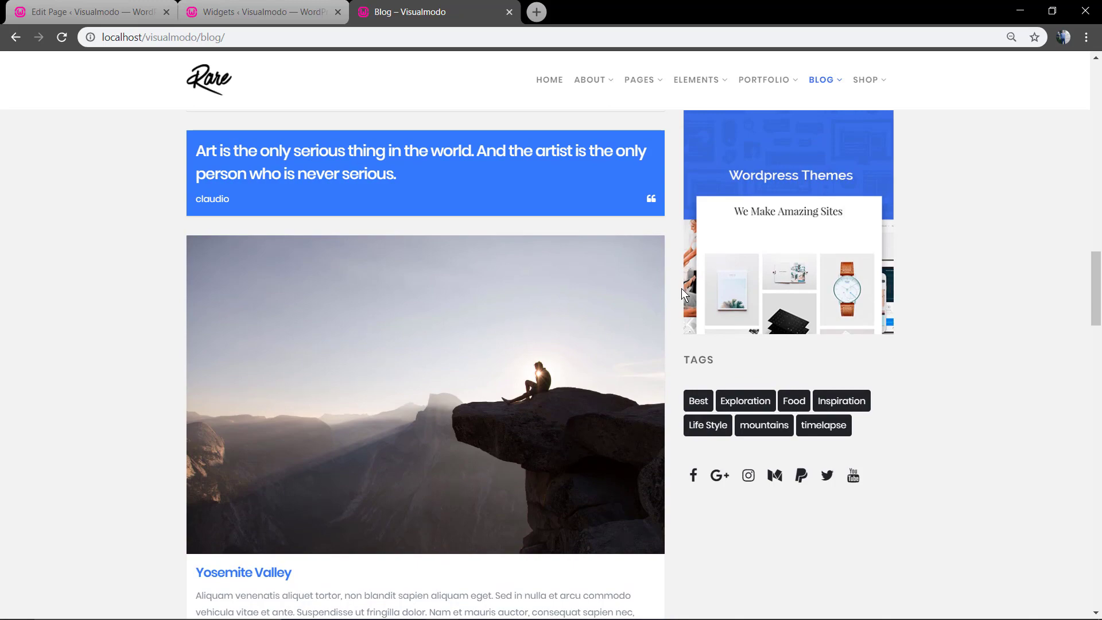
scroll(680, 288, up, 3)
scroll(681, 288, down, 2)
scroll(681, 288, up, 8)
scroll(680, 288, down, 8)
scroll(681, 288, up, 6)
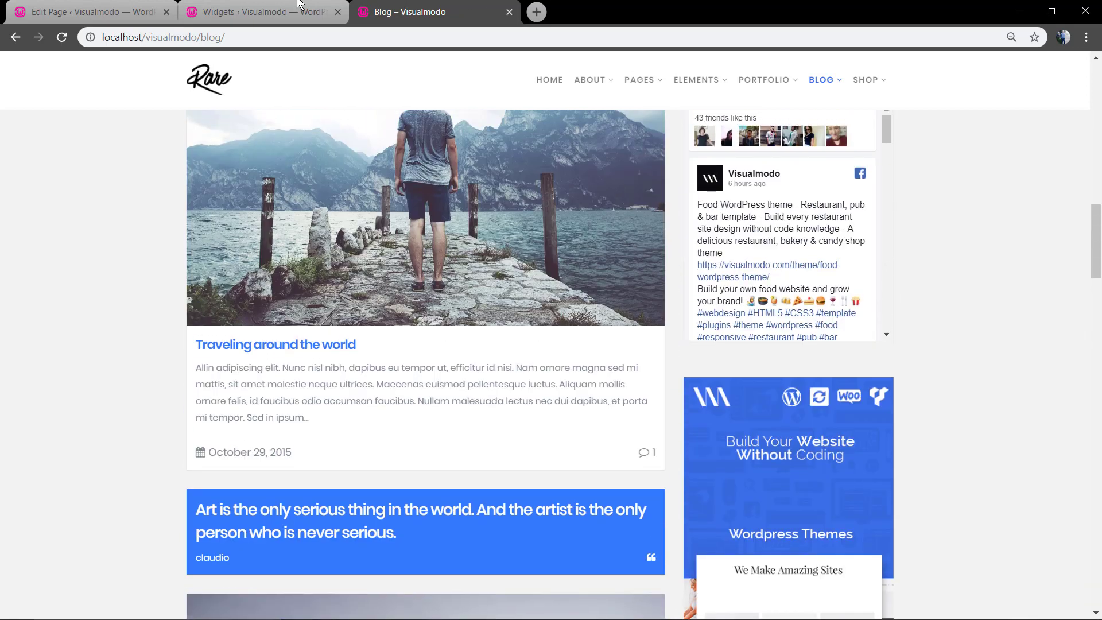
- Set the Fixed Widget Margin Top to 70 px and save the options
click(263, 11)
click(40, 347)
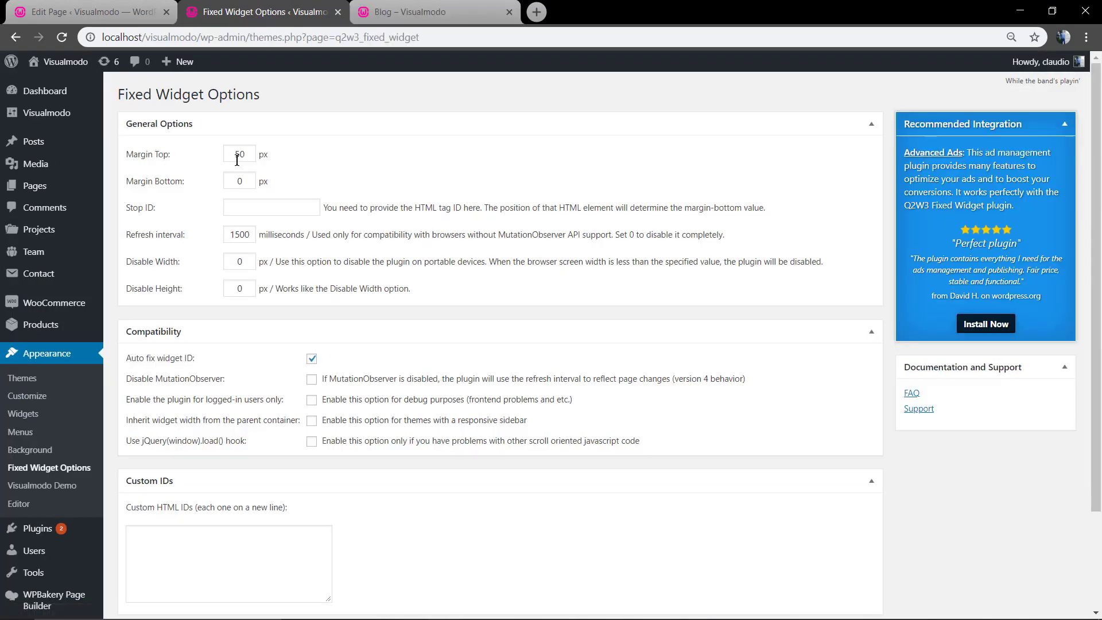
click(236, 157)
scroll(165, 338, down, 2)
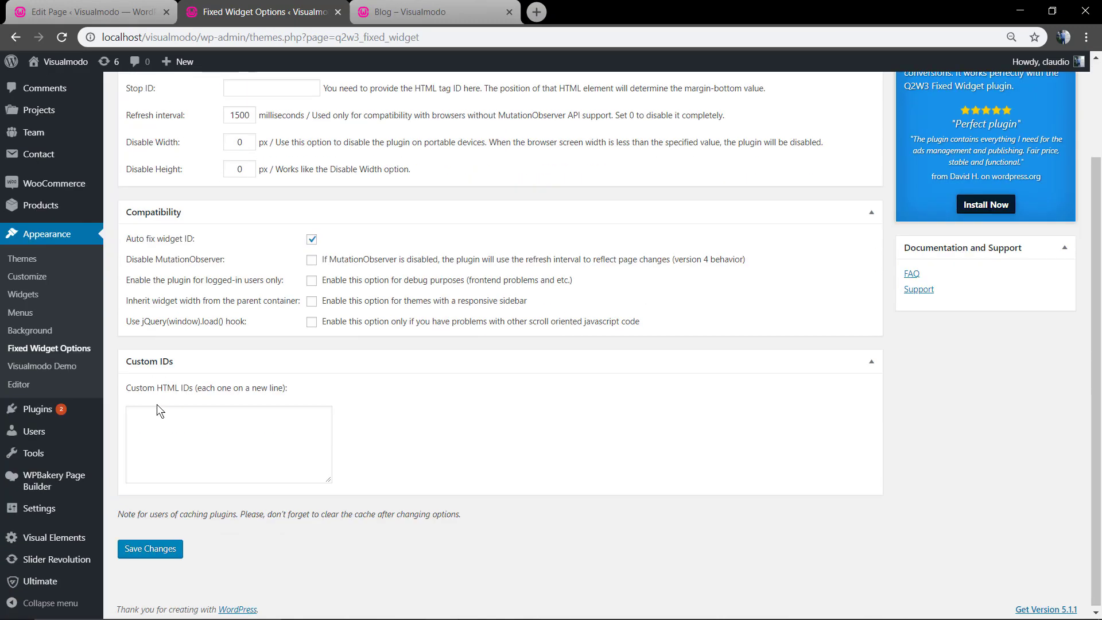
click(146, 549)
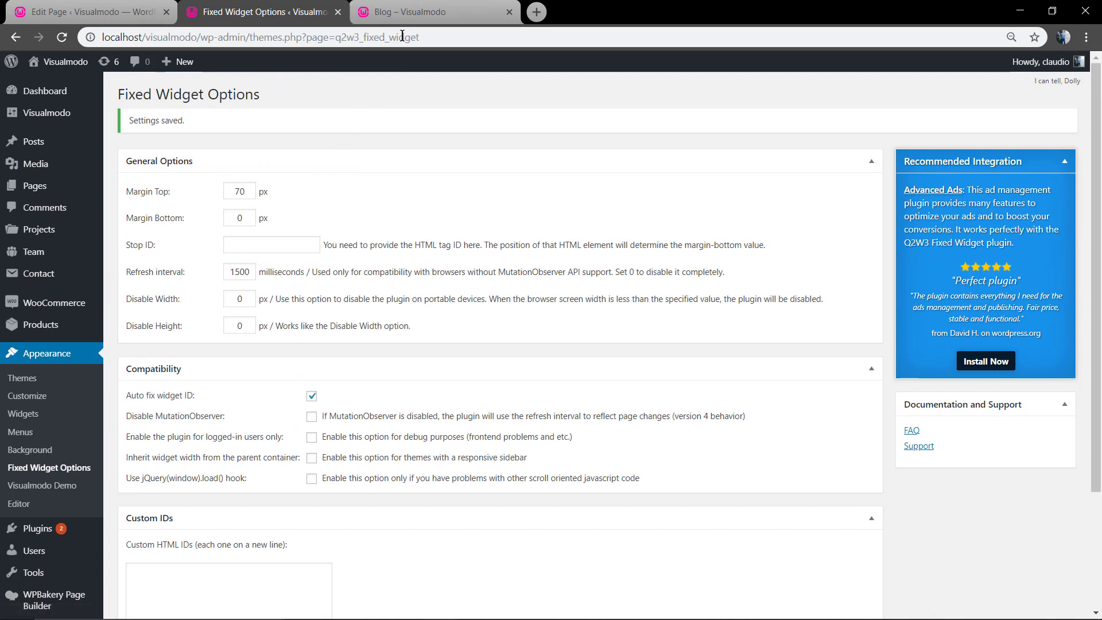
- Reload the blog and scroll to check the sidebar widgets with the 70 px margin
click(412, 17)
key(F5)
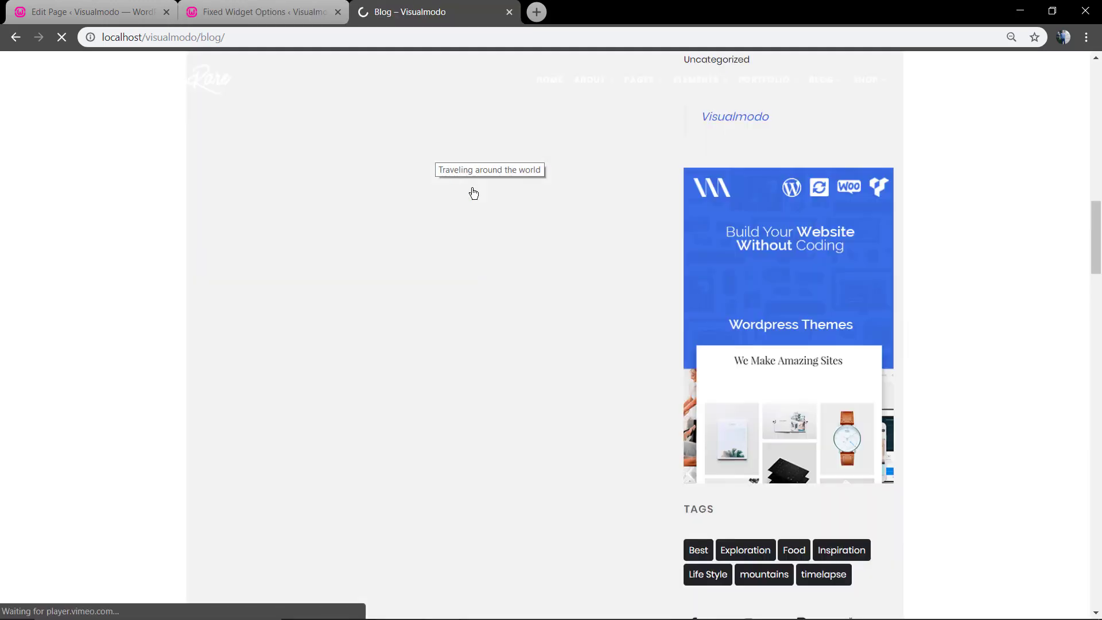
scroll(522, 243, down, 5)
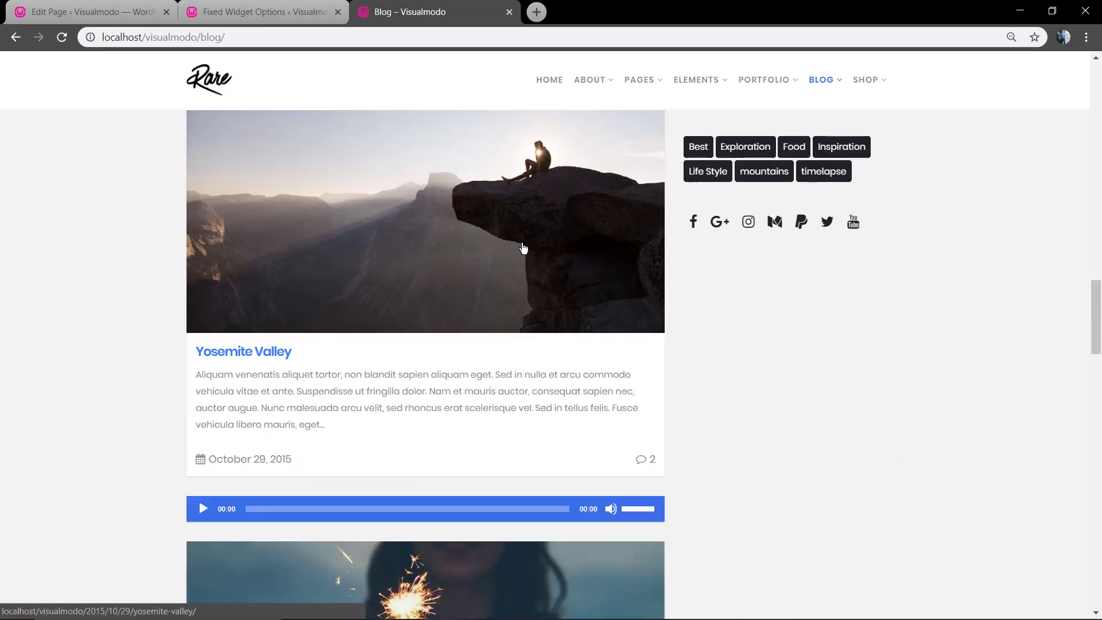
scroll(522, 242, down, 2)
scroll(521, 243, up, 5)
scroll(522, 242, down, 5)
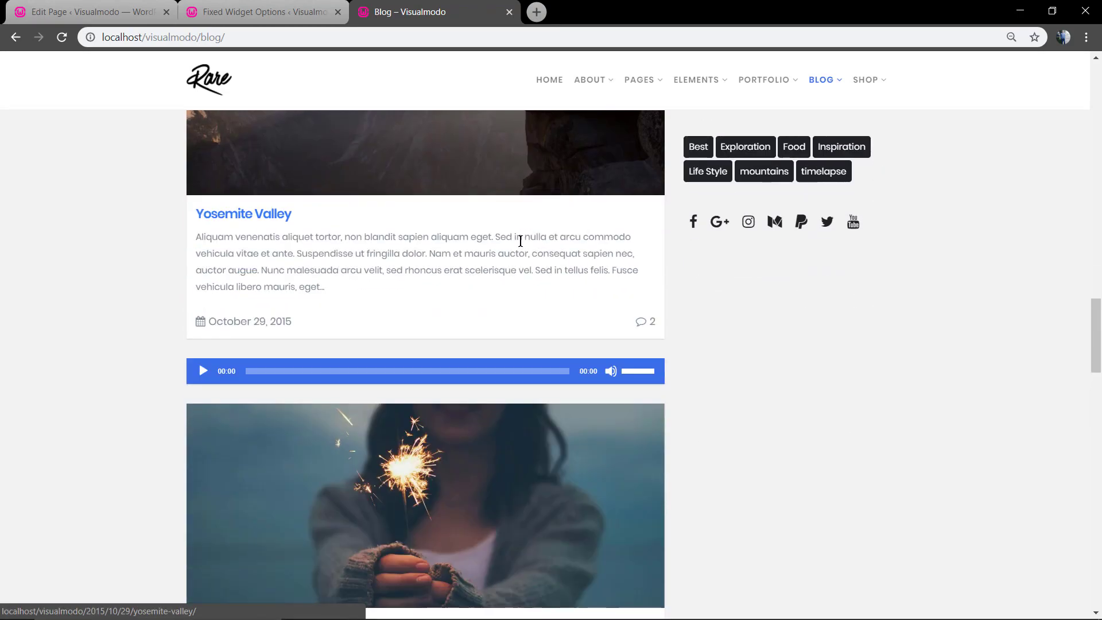
scroll(520, 241, down, 8)
scroll(521, 241, up, 12)
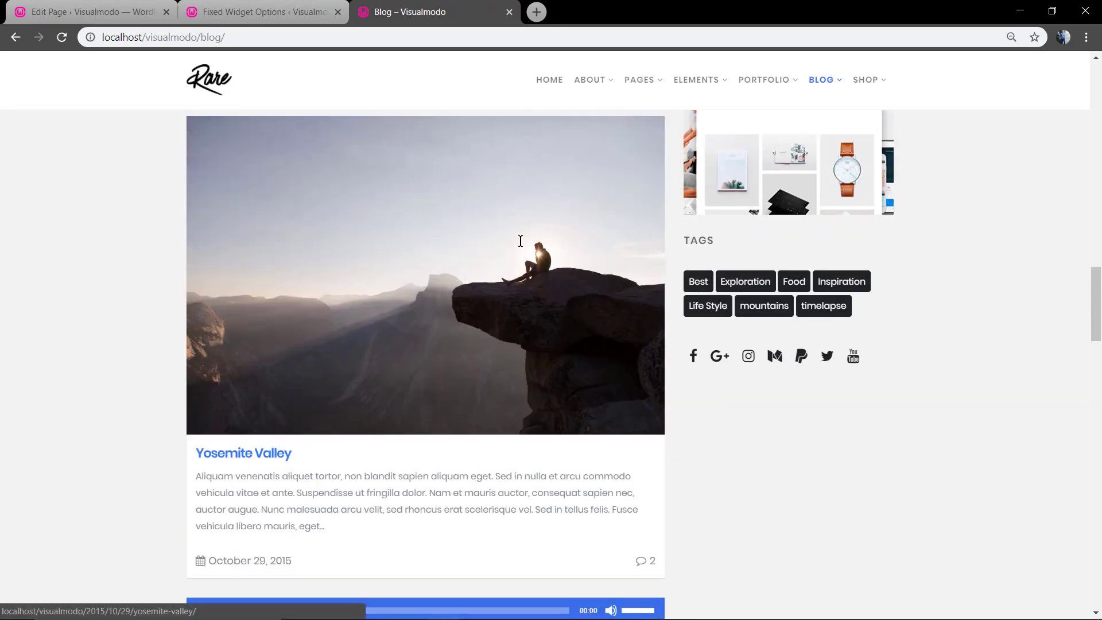
scroll(520, 241, up, 2)
click(198, 11)
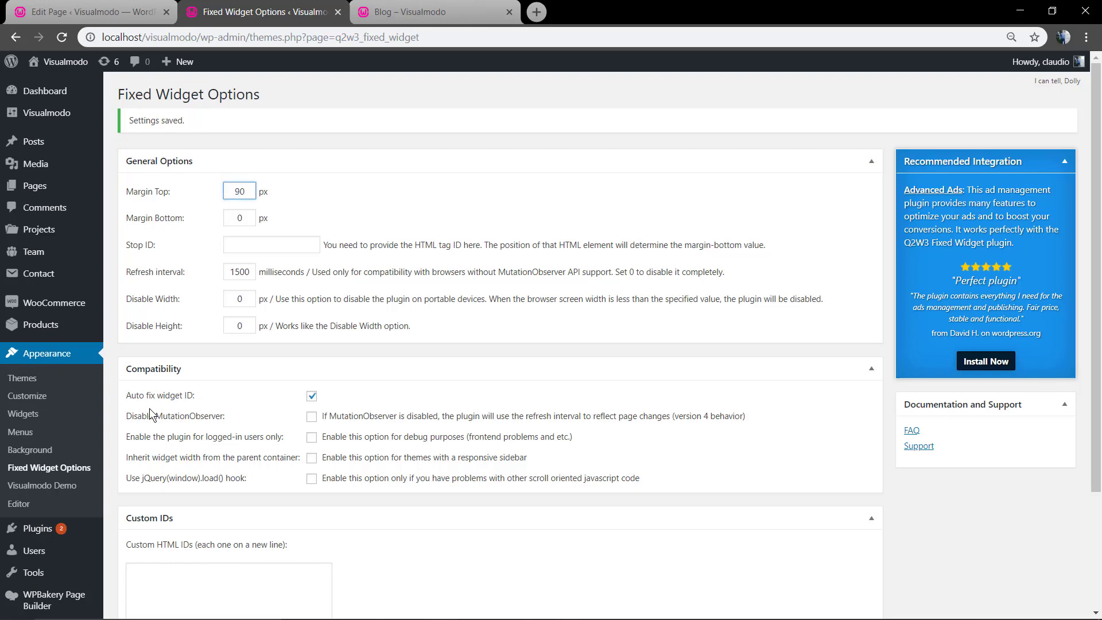
- Save the 90 px Margin Top in Fixed Widget Options and reload the blog to preview
scroll(146, 436, down, 3)
click(148, 552)
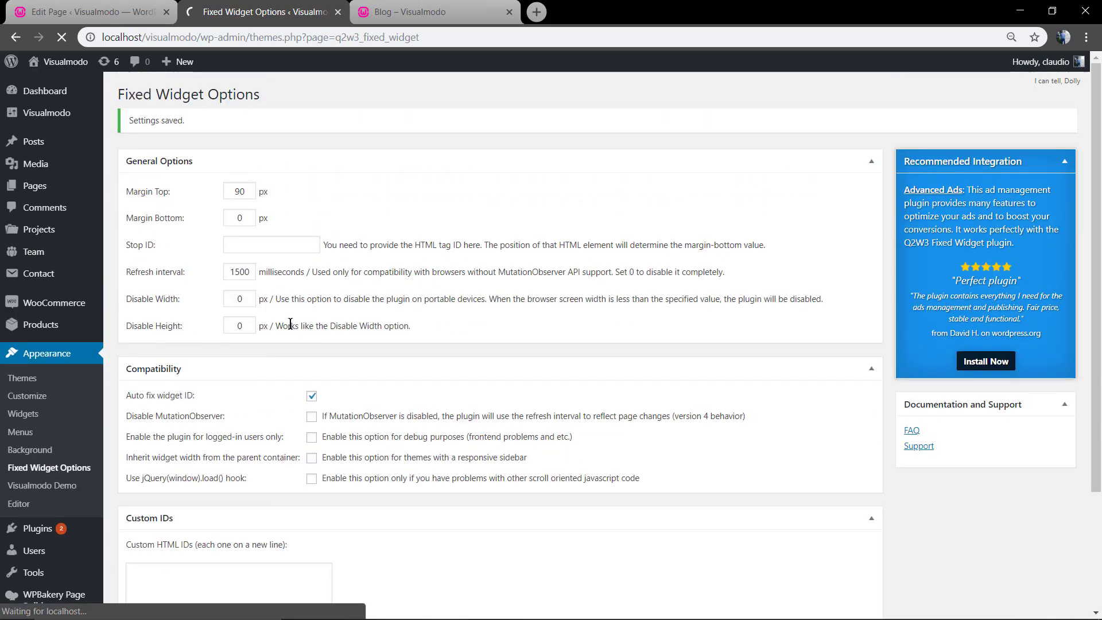
click(404, 13)
scroll(397, 172, up, 8)
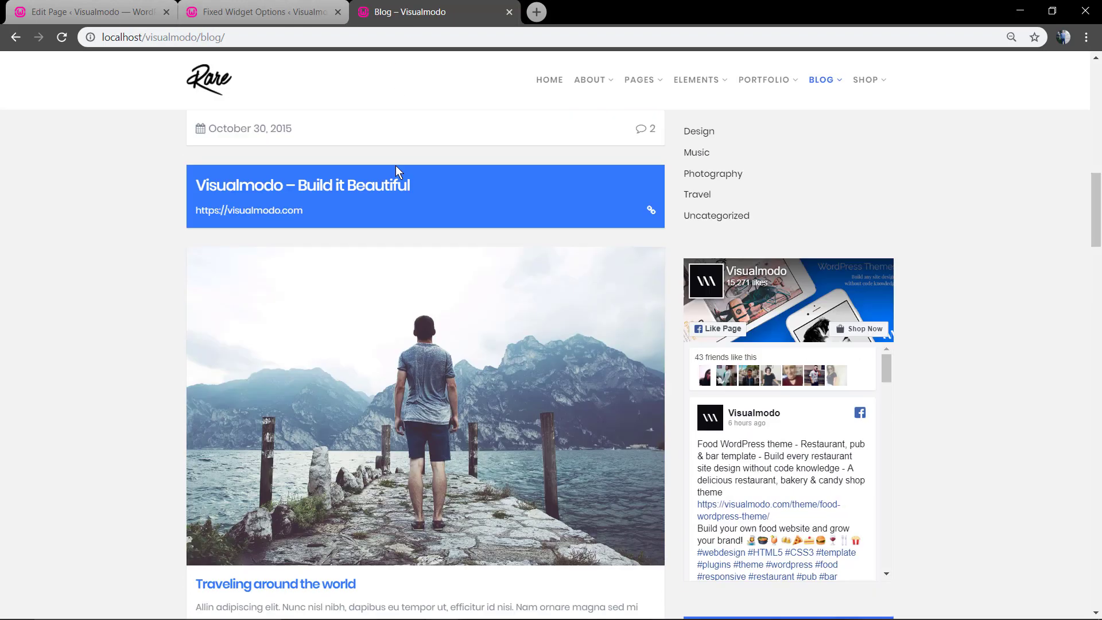
key(F5)
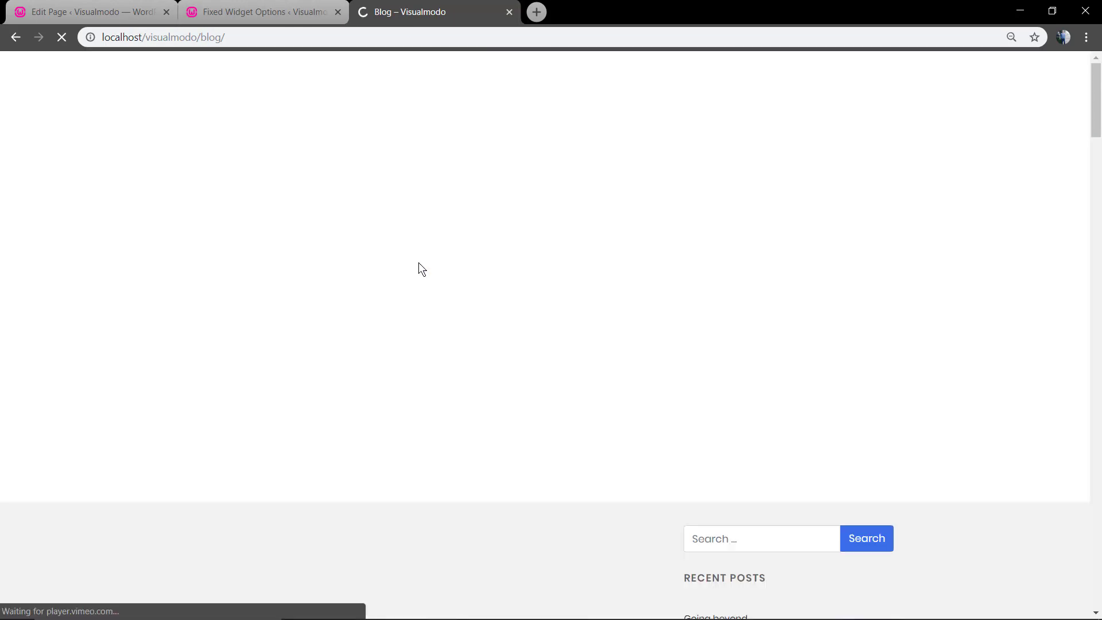